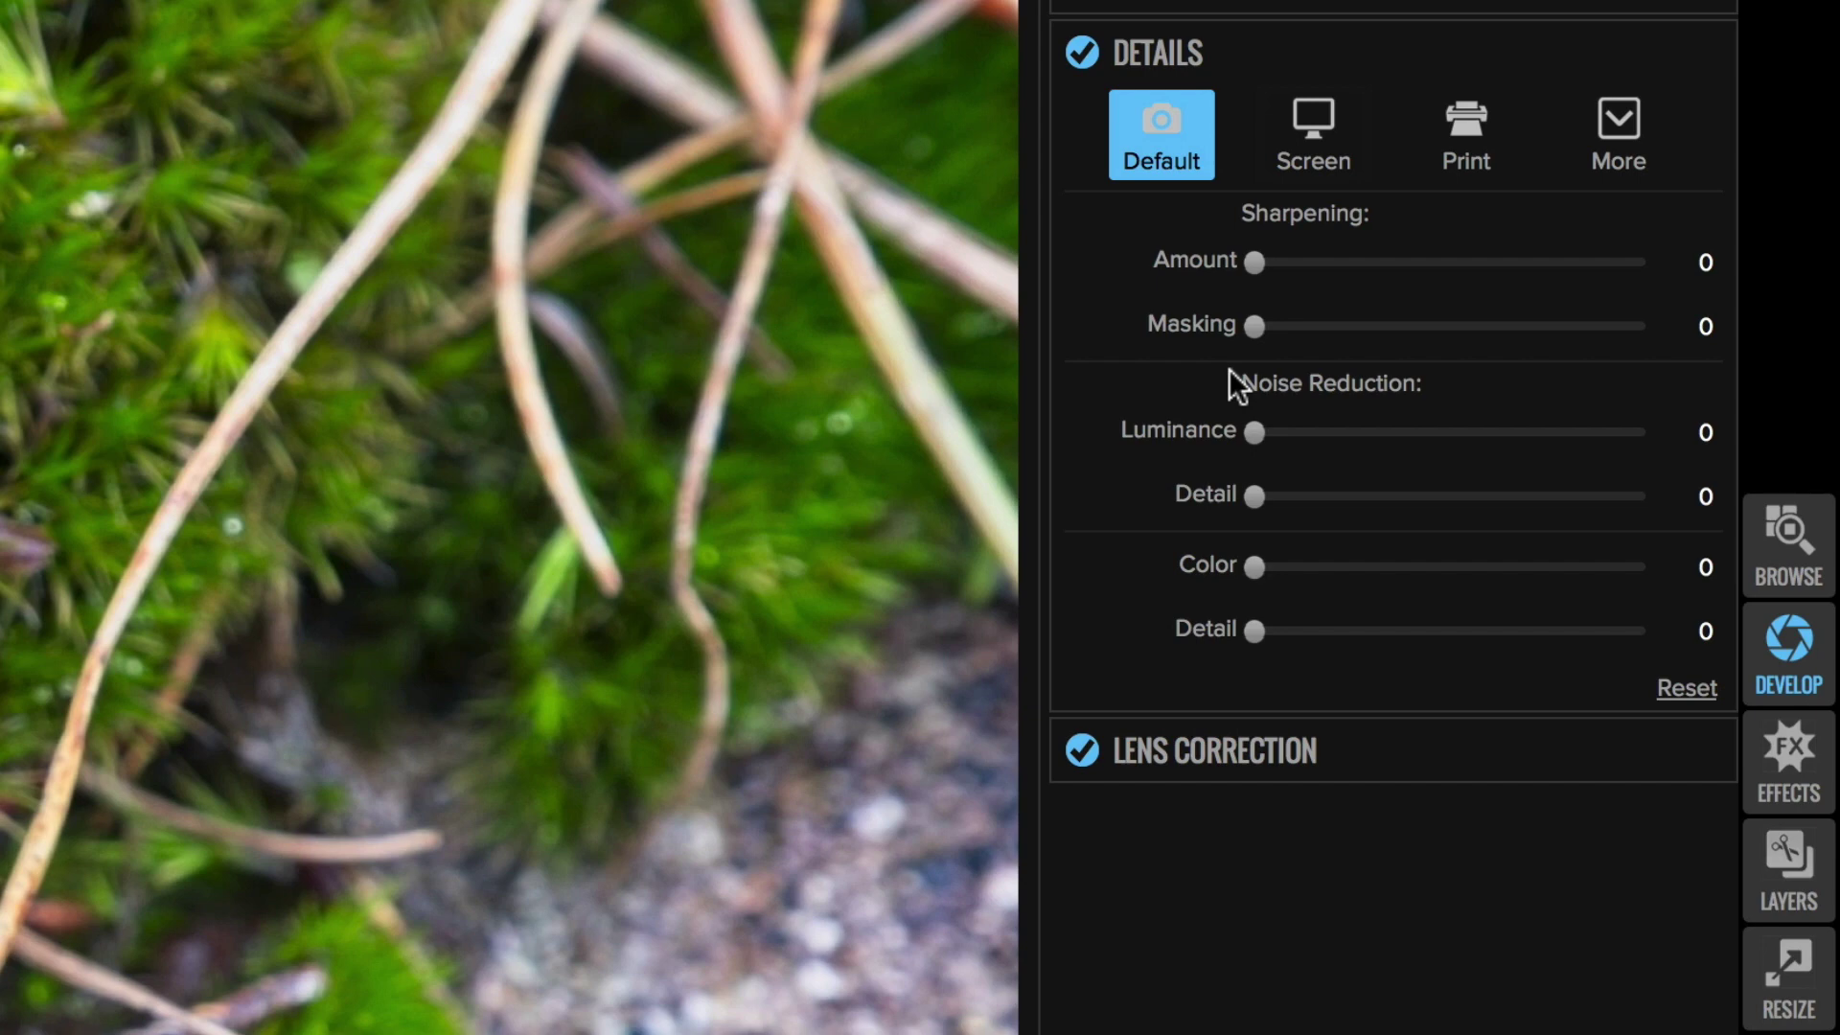
- Try the screen and print detail presets, then reset all detail settings to zero
left_click(1318, 154)
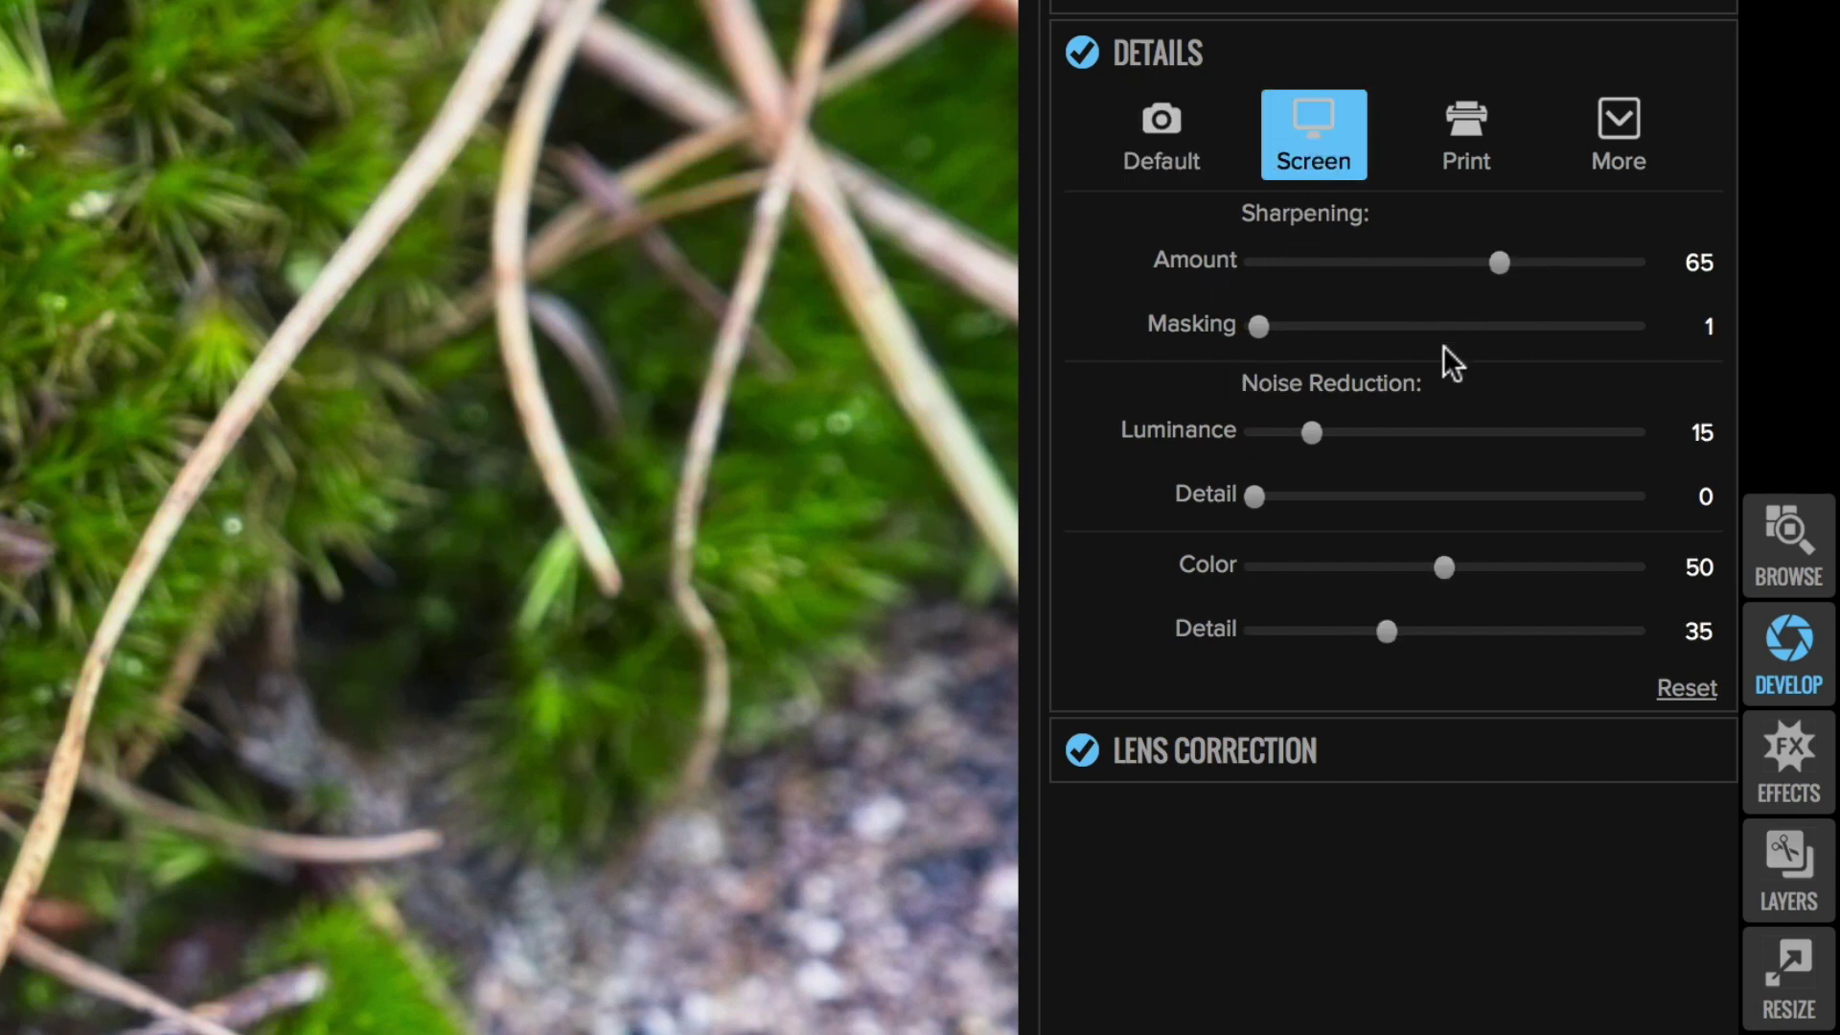
left_click(1471, 139)
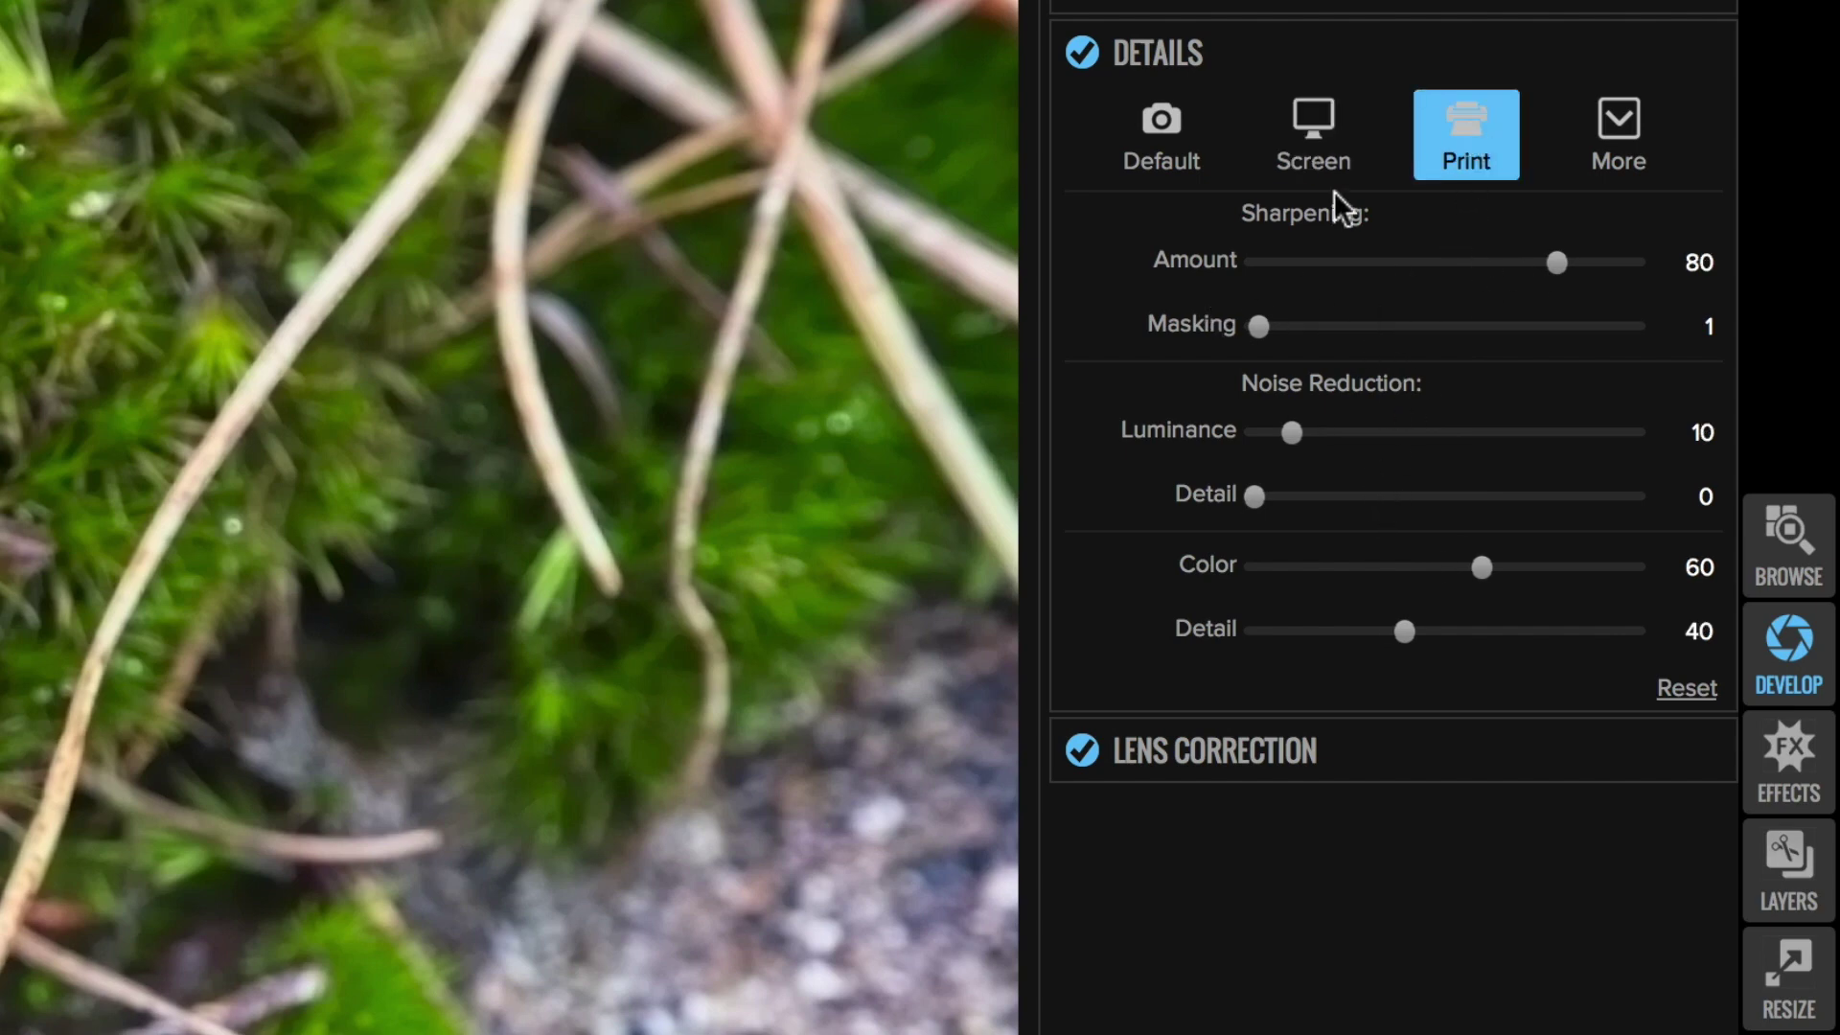
left_click(1157, 129)
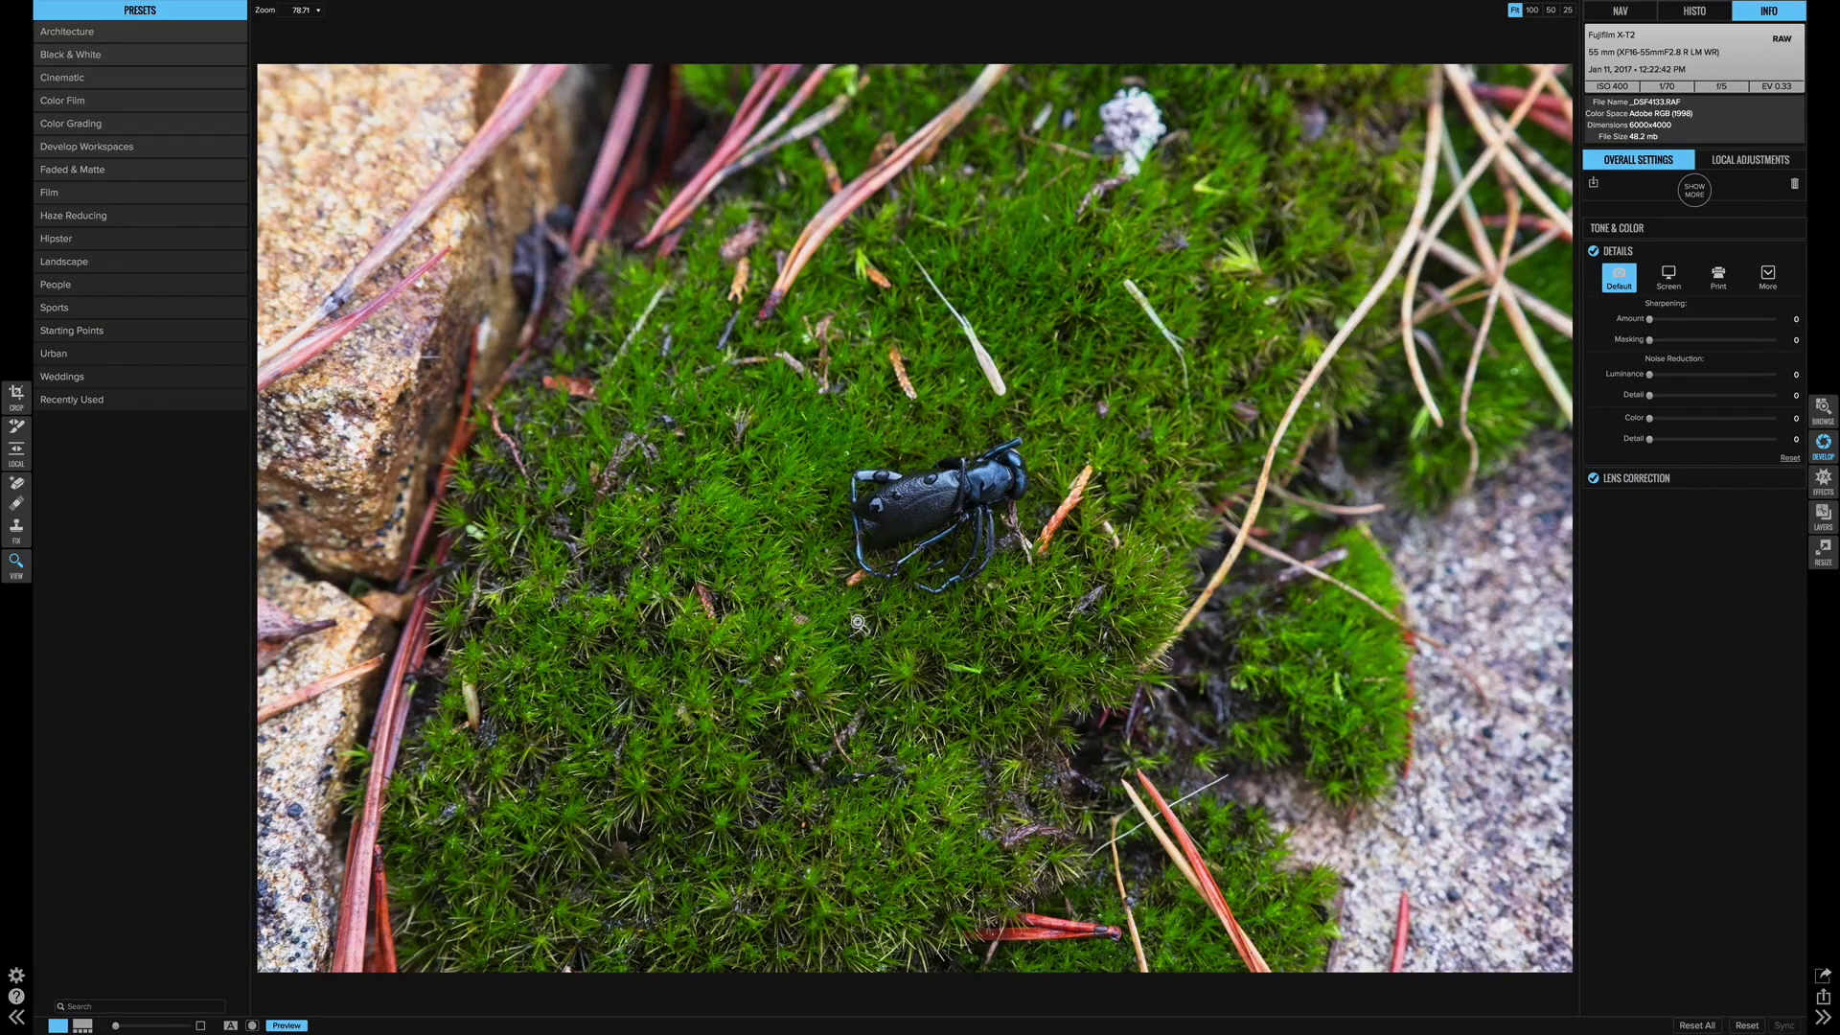
- Zoom to 100% on the beetle and pan around while raising sharpening Amount from 50 to 100
left_click(948, 498)
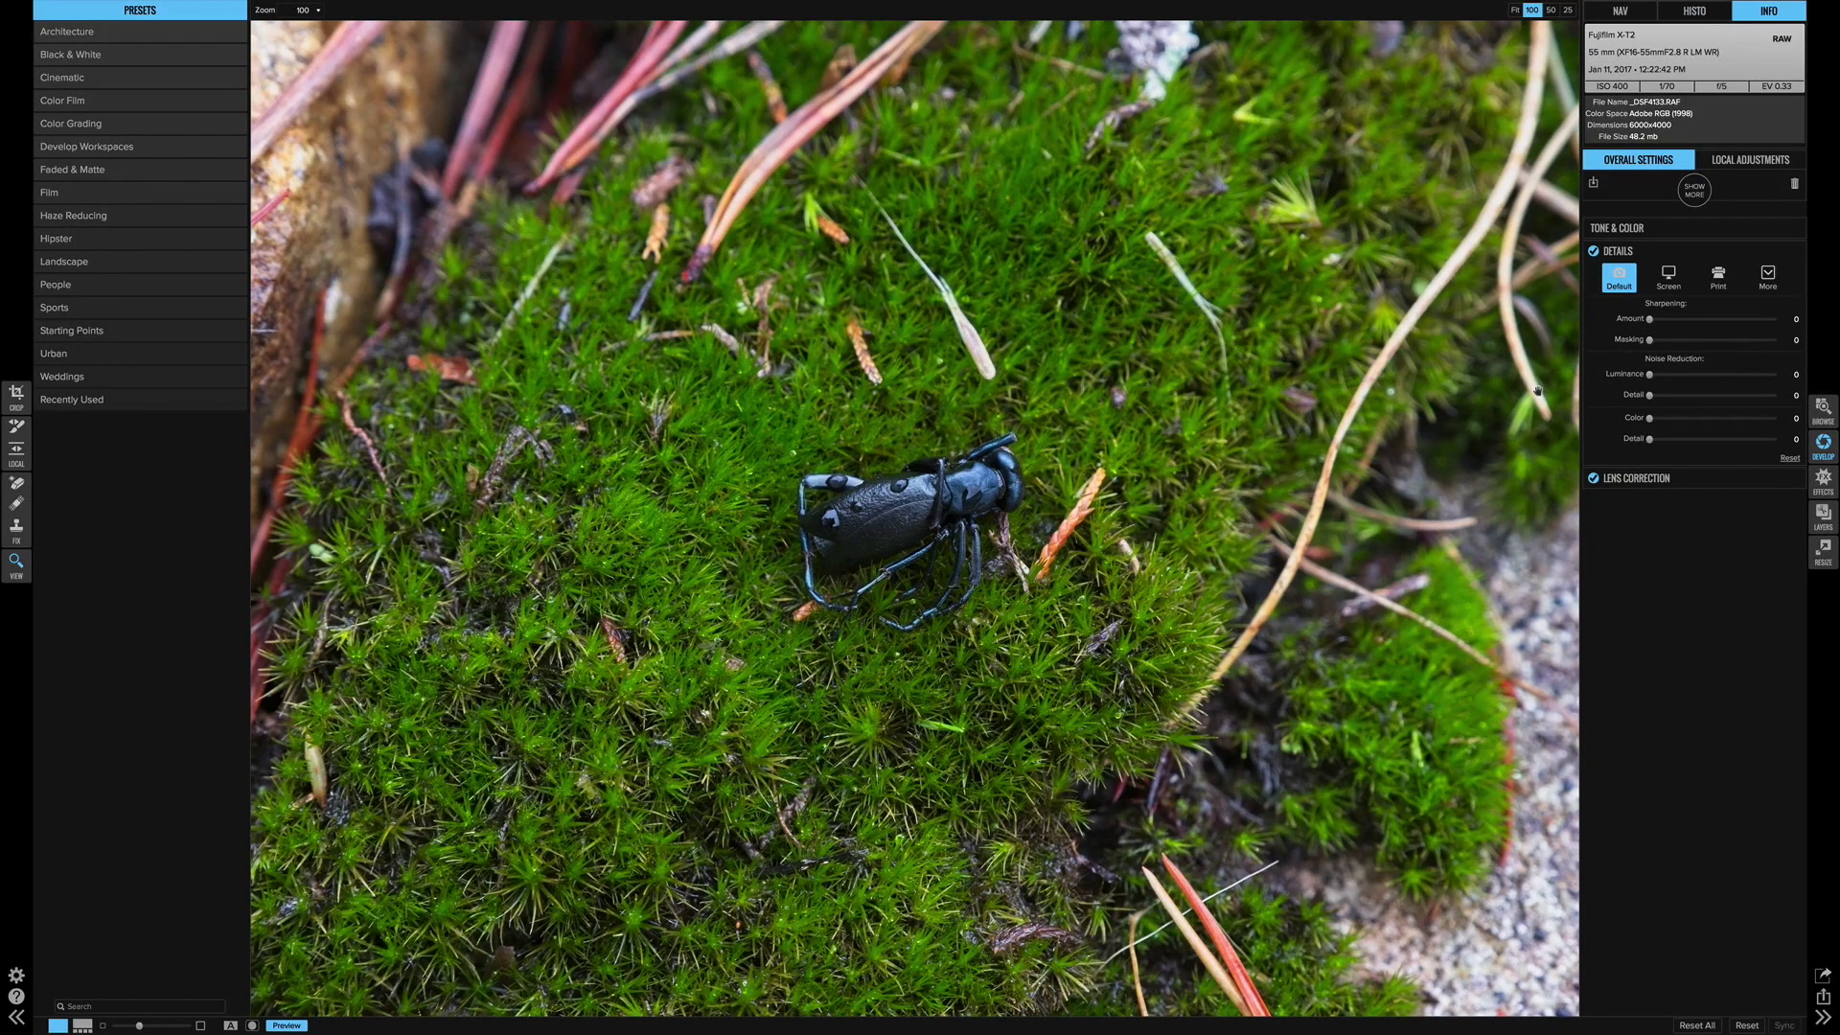
left_click_drag(1650, 319, 1712, 323)
scroll(922, 430, "up", 3)
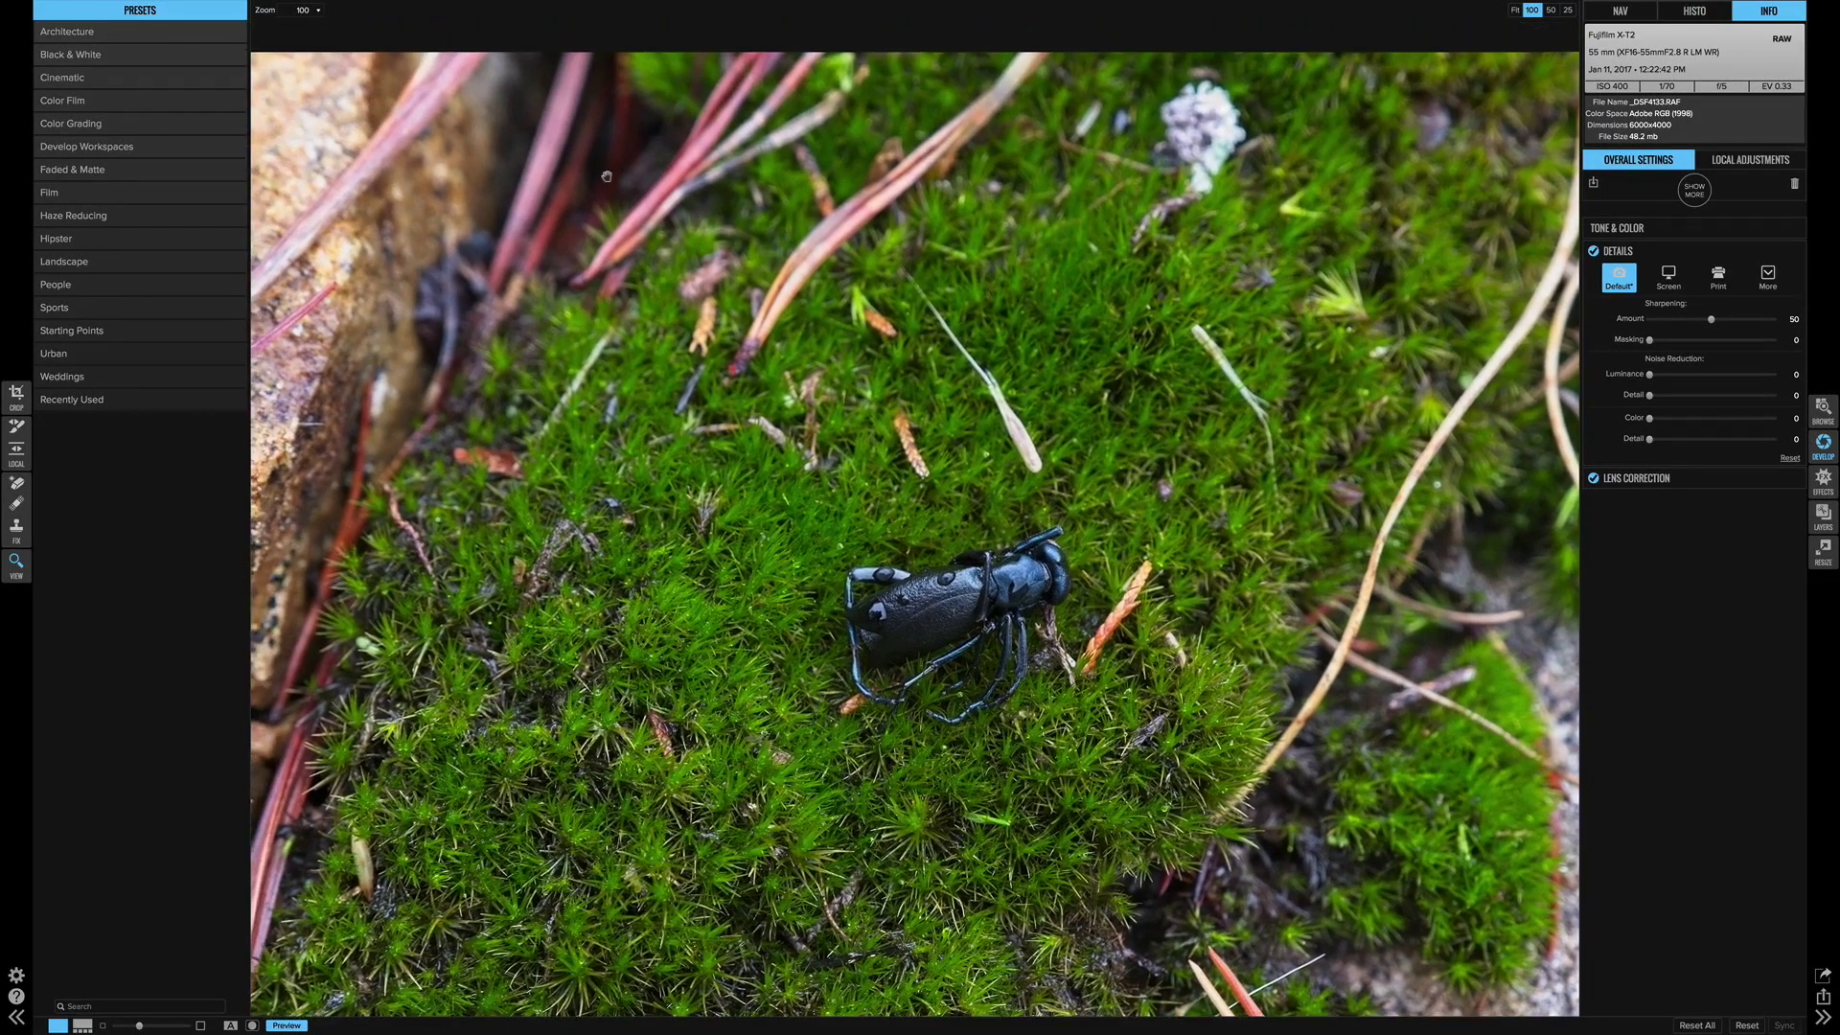
scroll(606, 178, "left", 3)
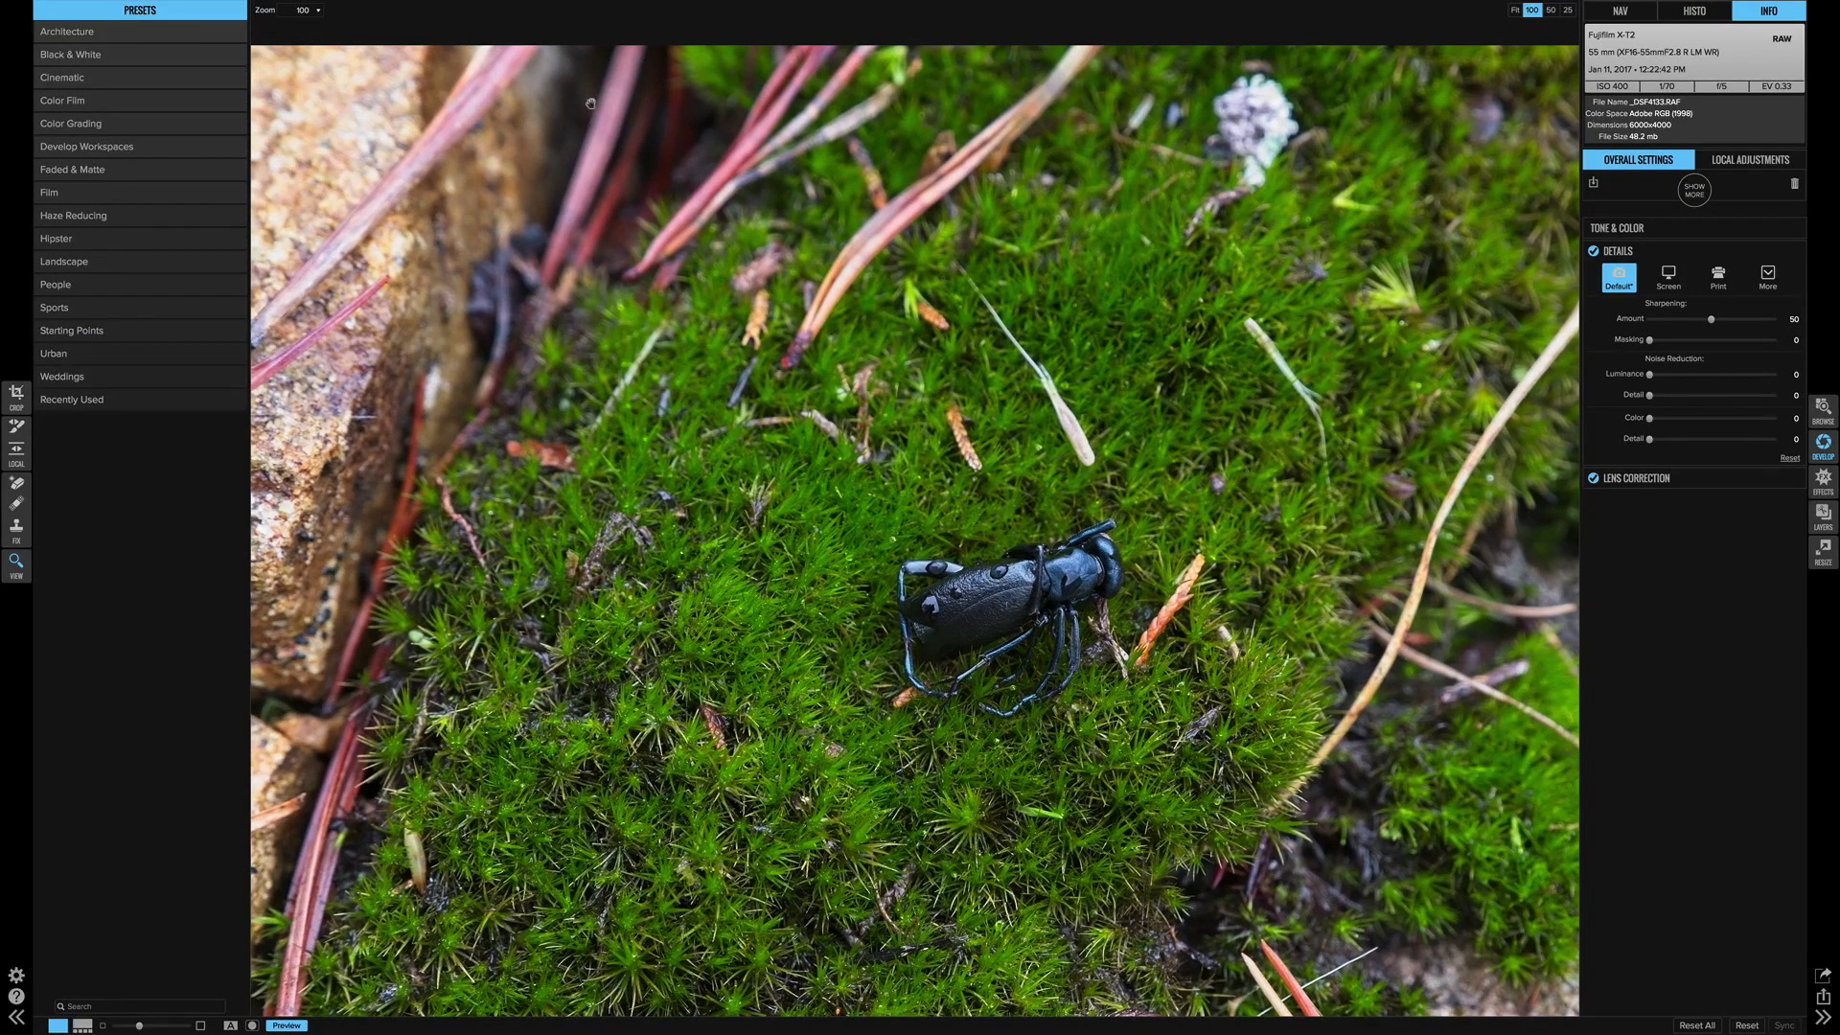
scroll(695, 219, "right", 1)
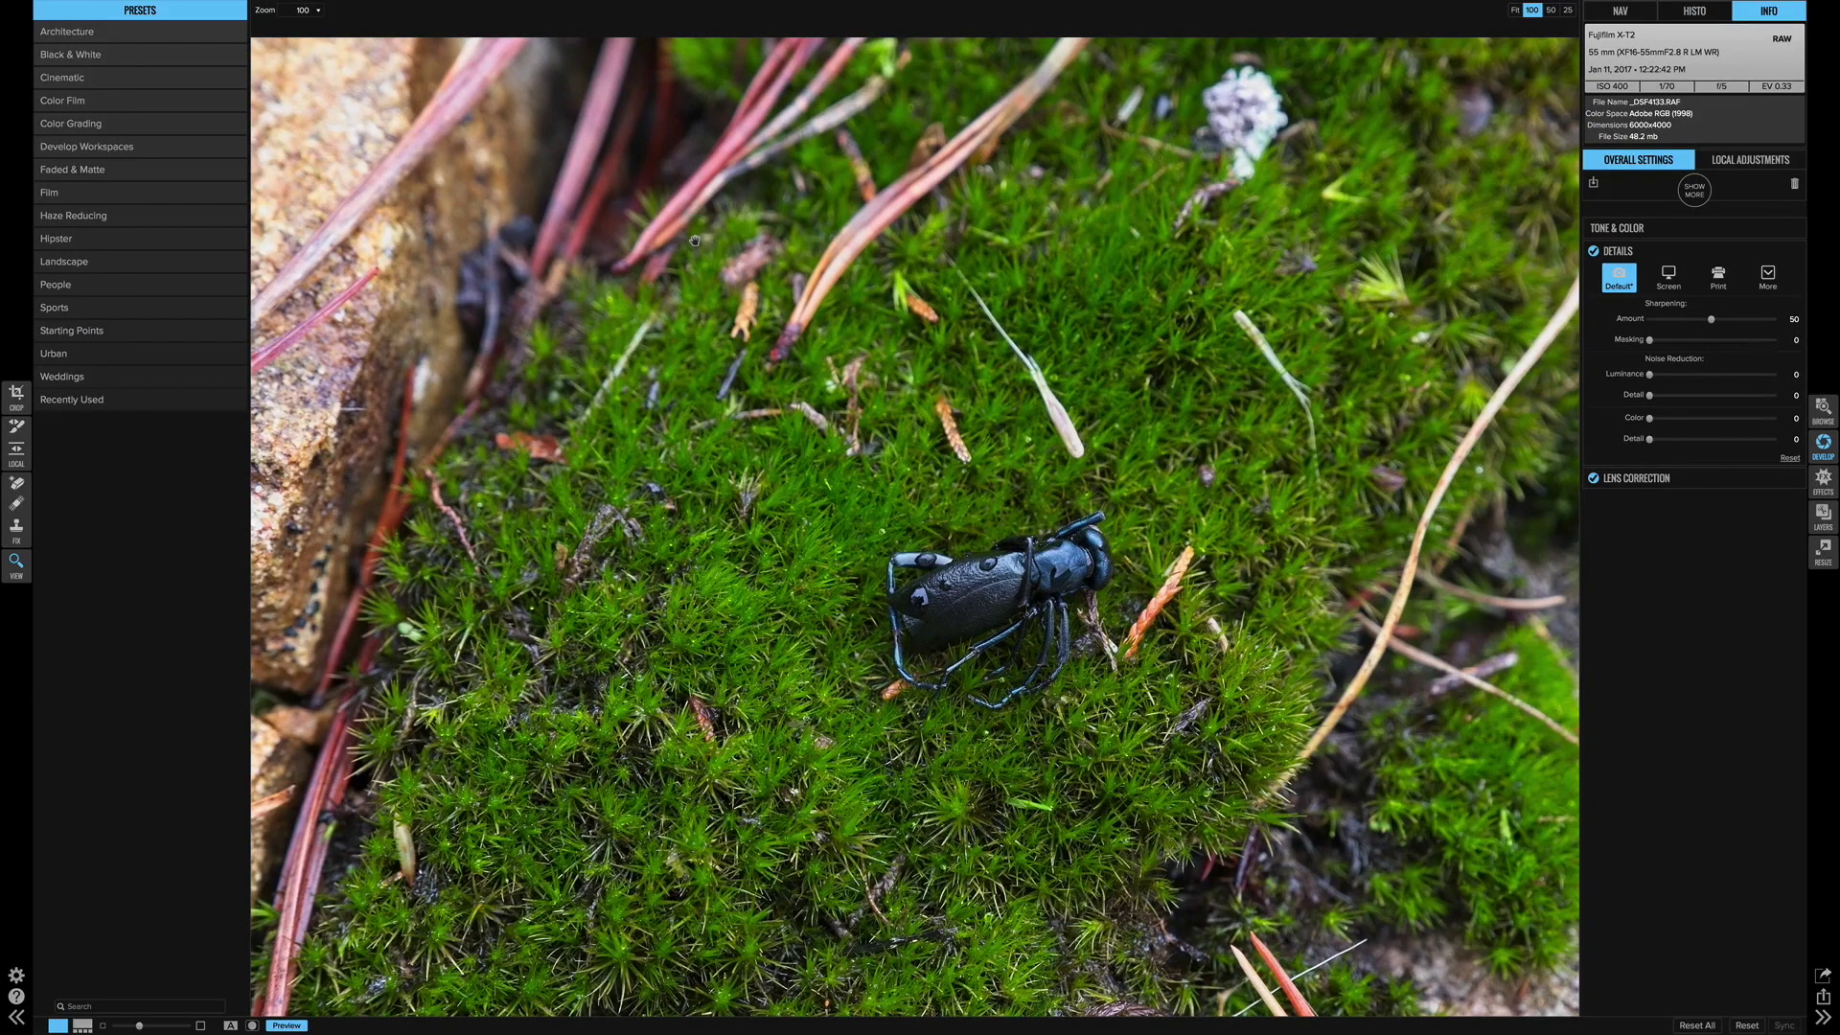
scroll(820, 429, "up", 1)
scroll(819, 430, "left", 2)
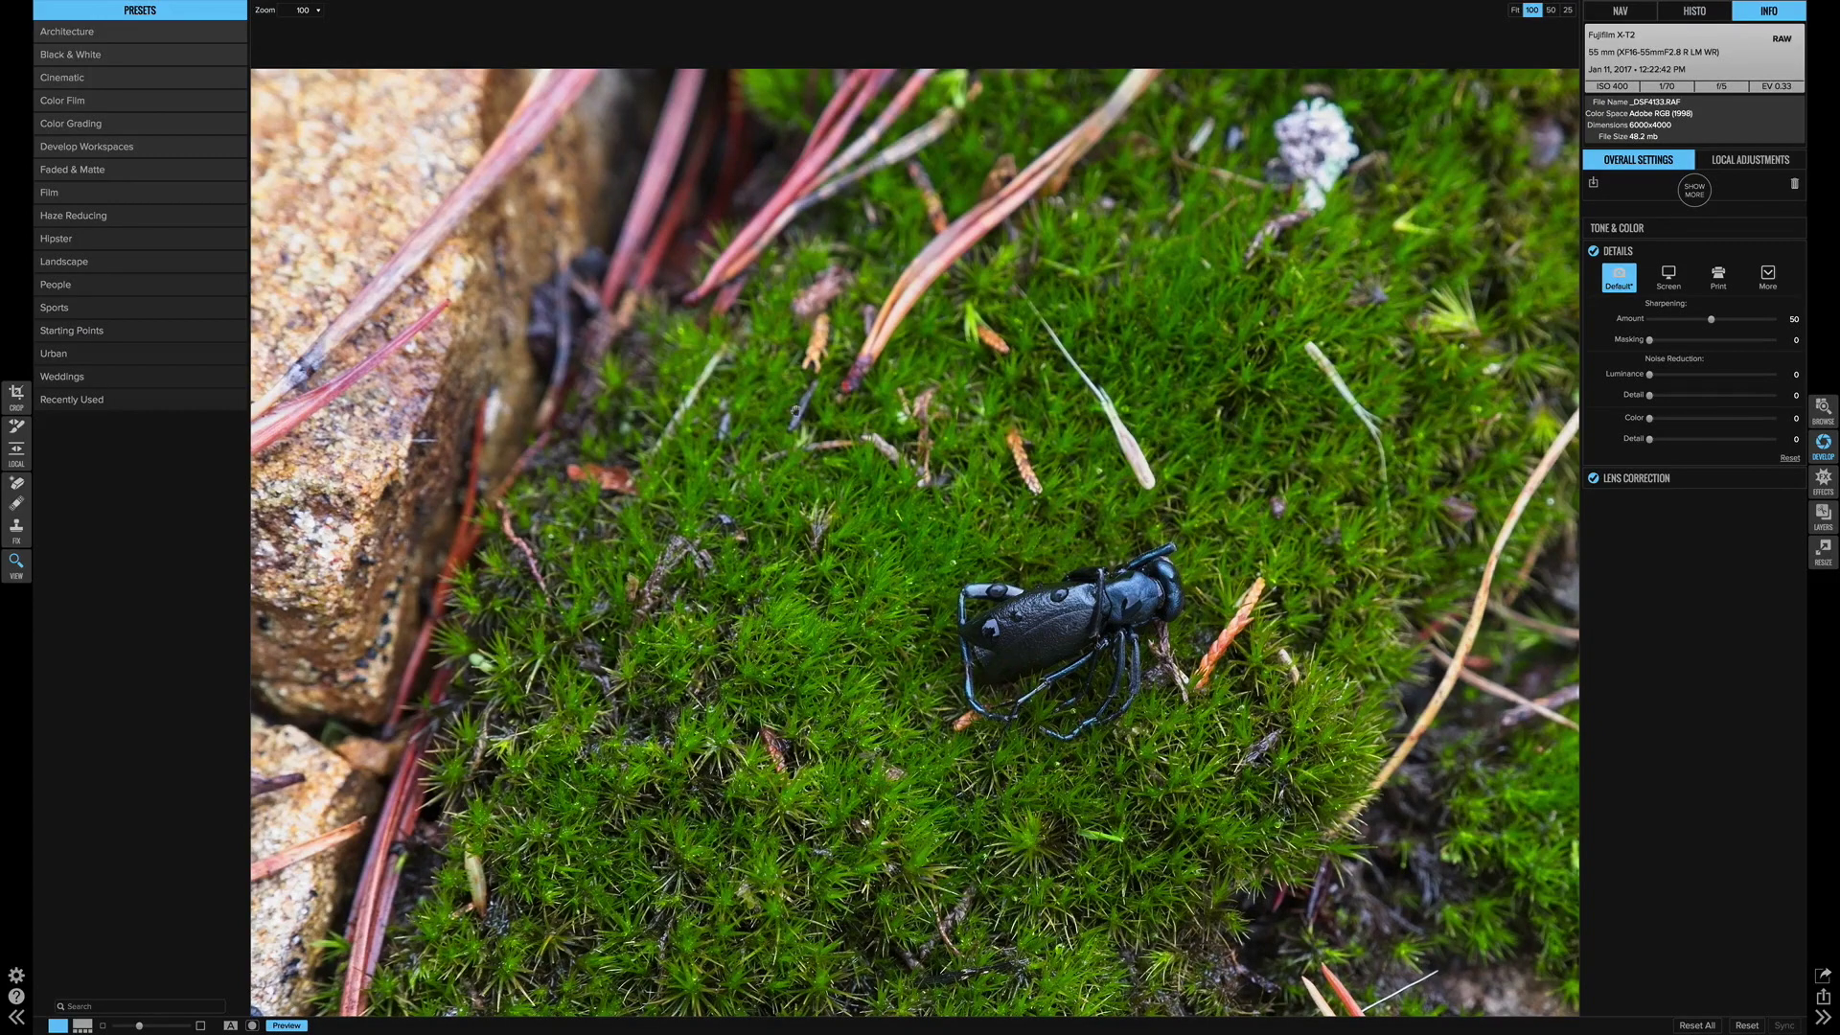
scroll(743, 357, "down", 2)
scroll(743, 357, "right", 2)
scroll(872, 396, "up", 2)
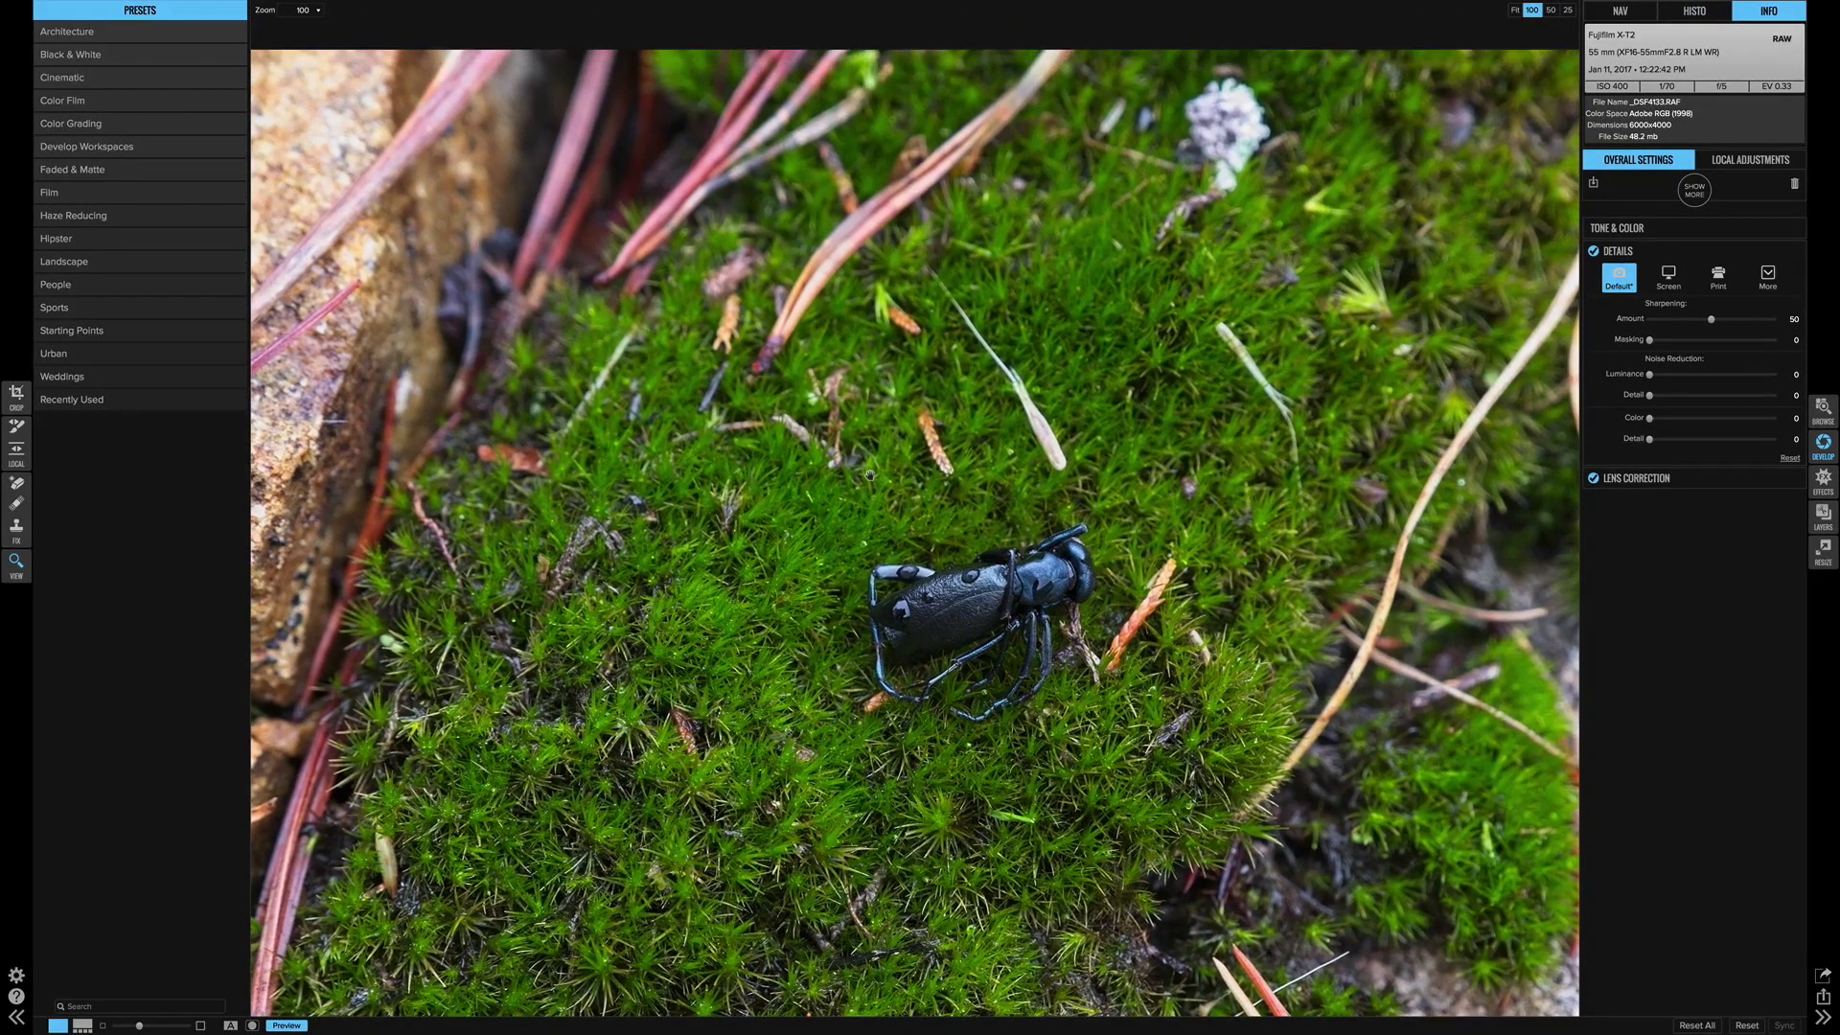
scroll(776, 429, "down", 3)
scroll(777, 429, "right", 3)
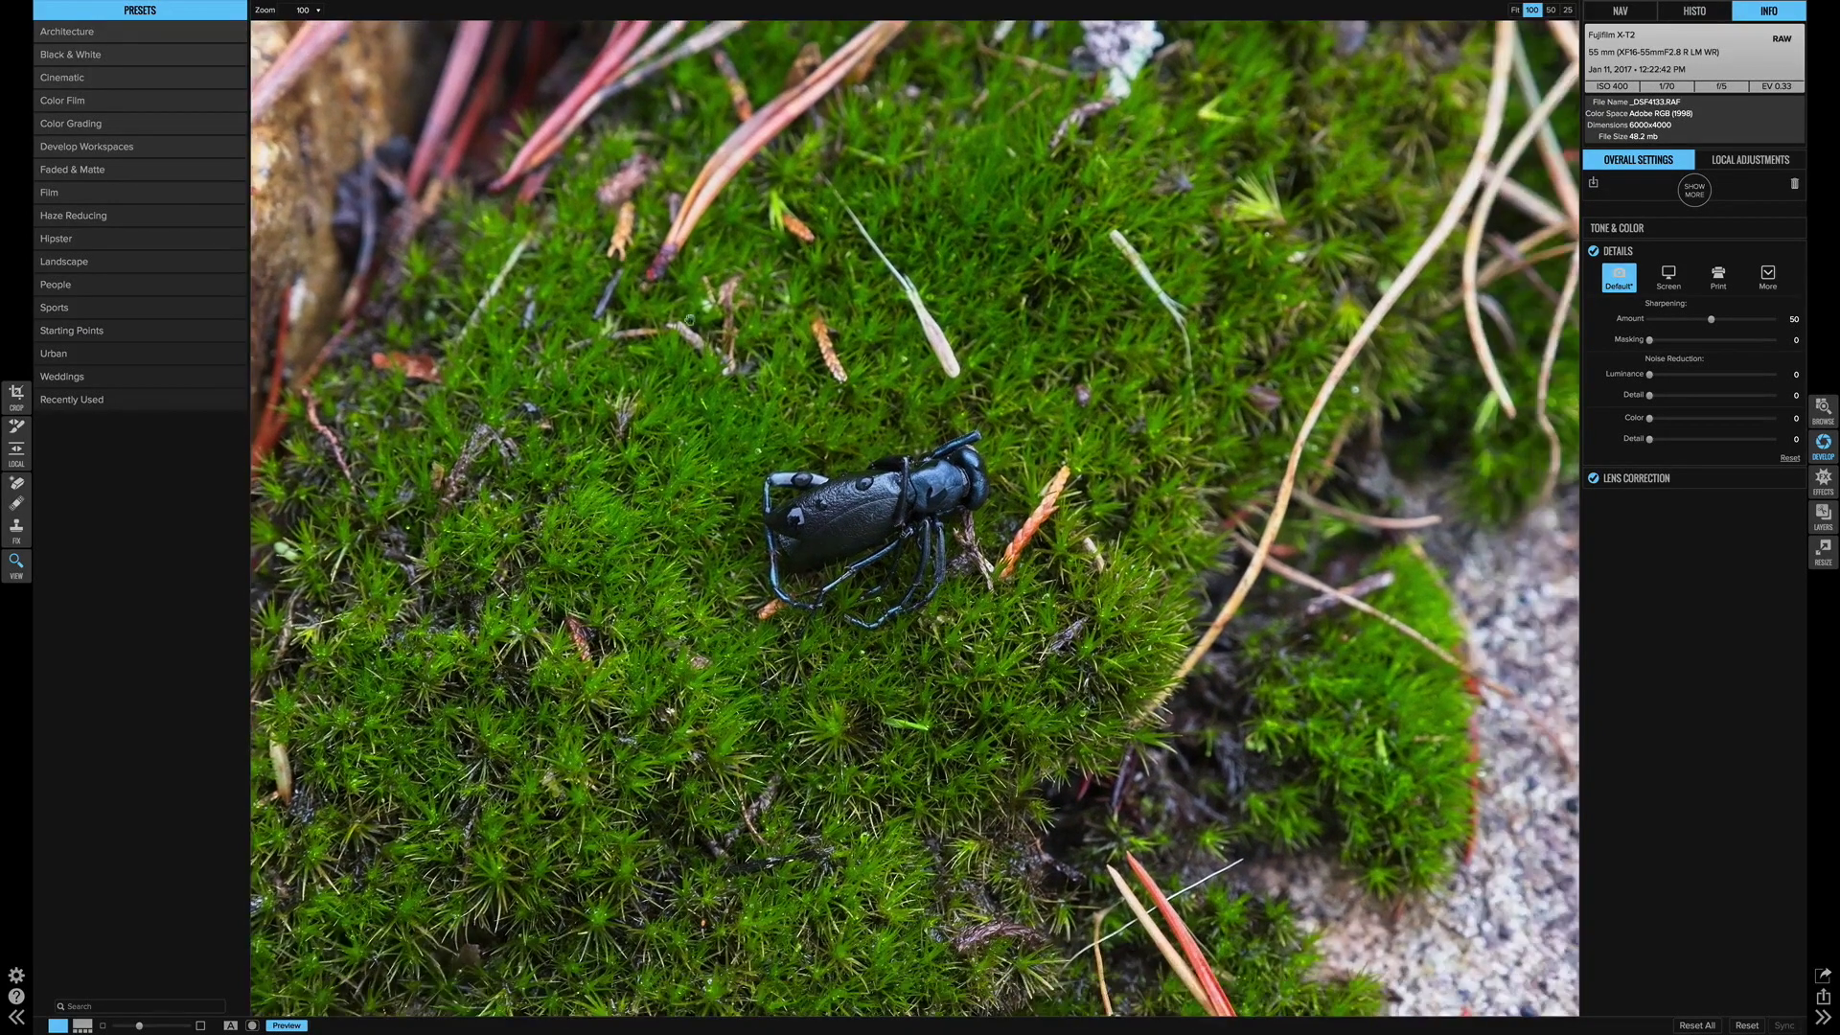
scroll(805, 402, "down", 3)
scroll(805, 403, "right", 8)
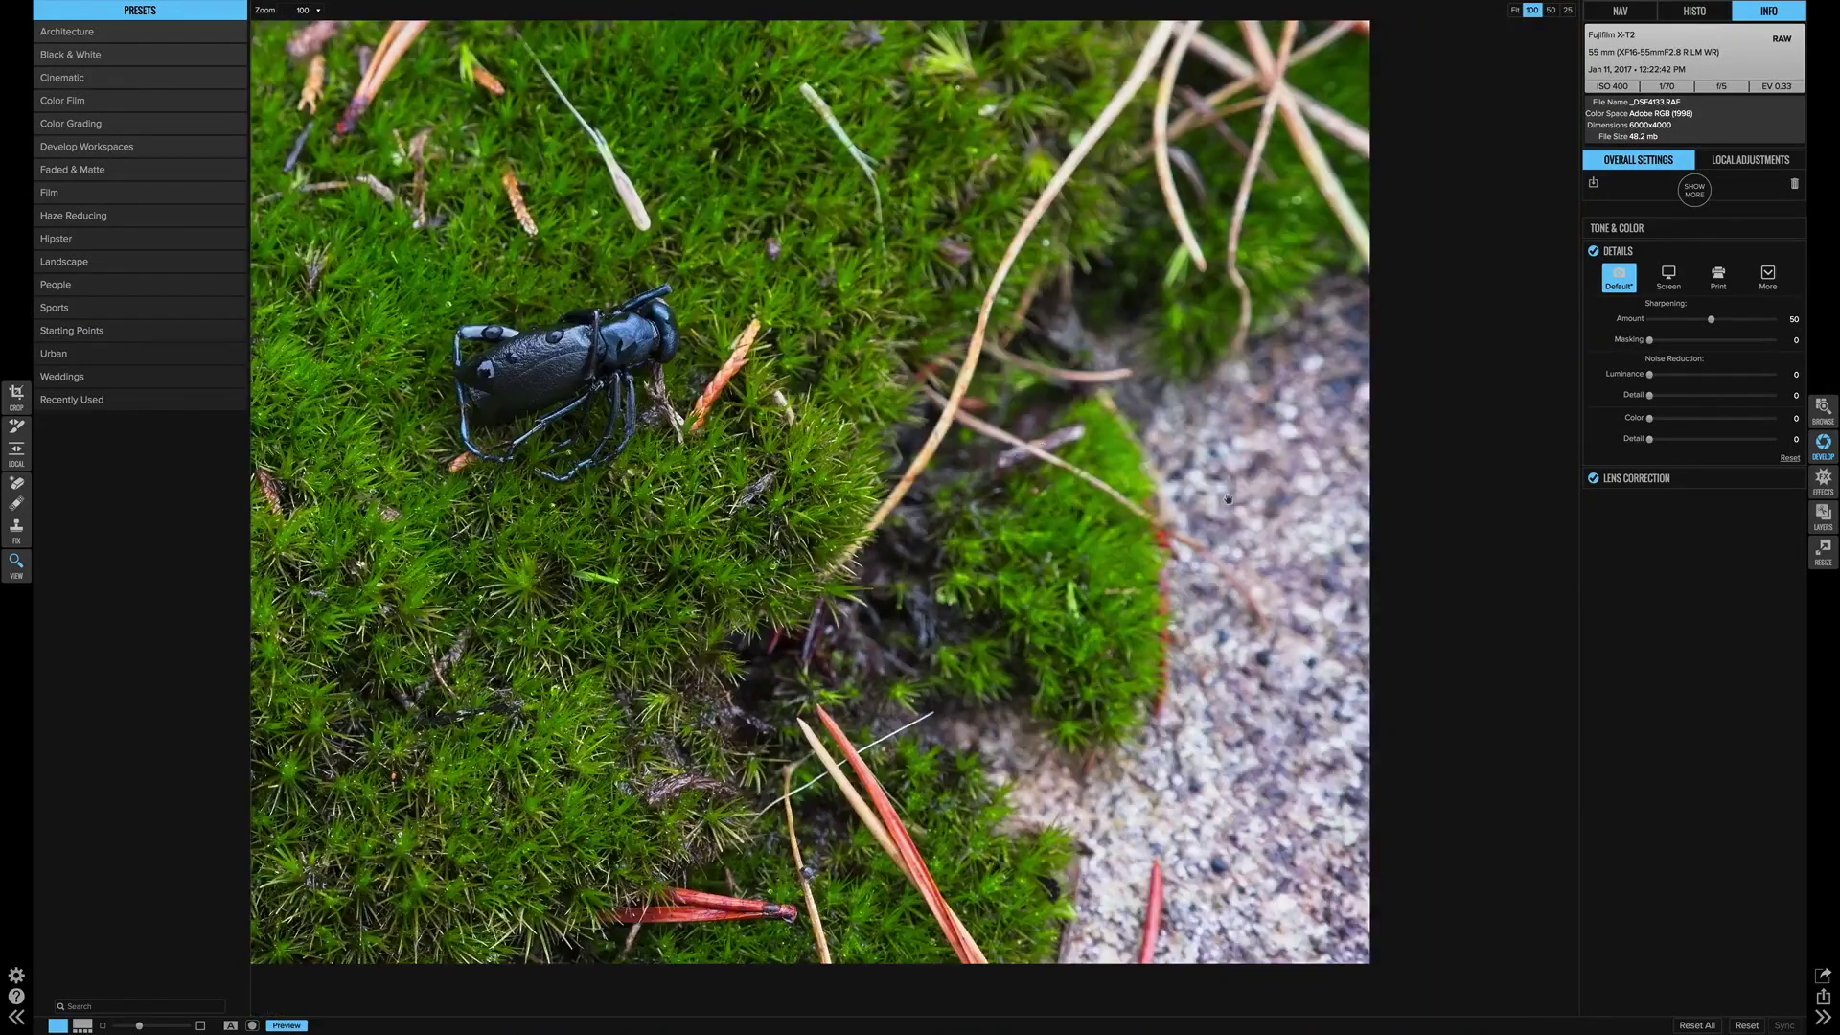
scroll(805, 403, "left", 6)
scroll(804, 402, "up", 2)
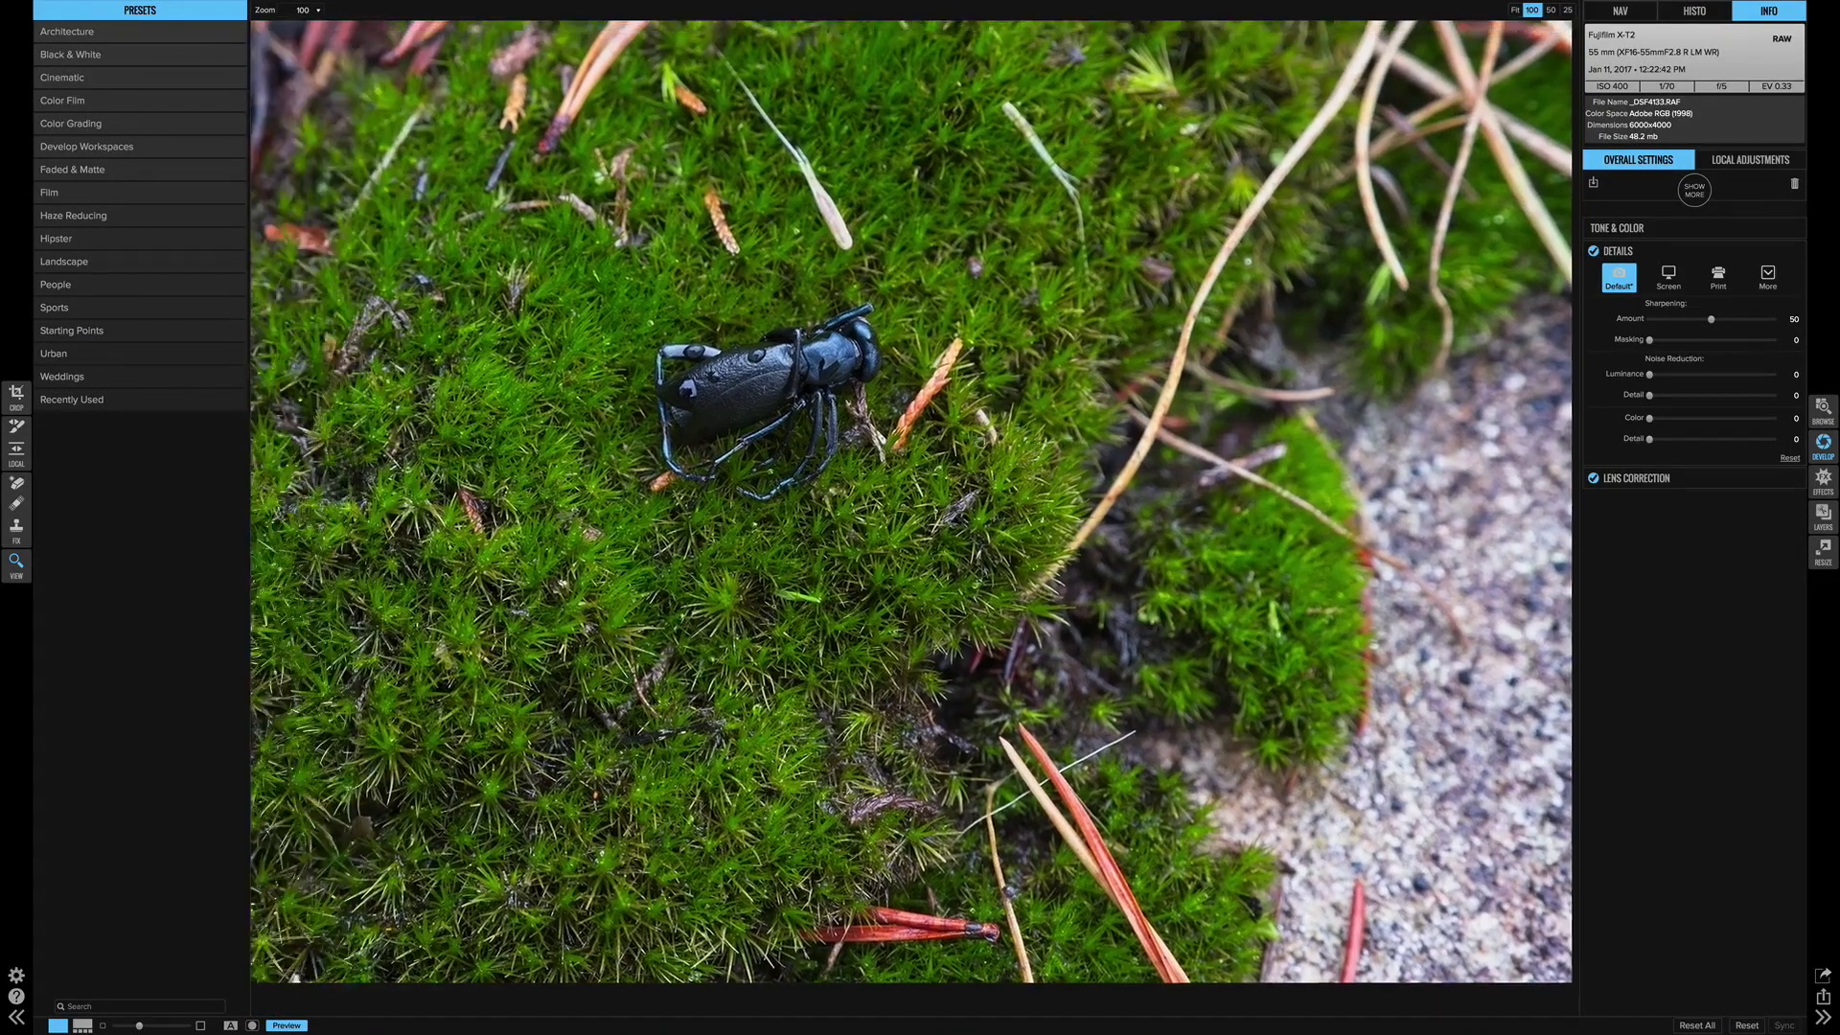
scroll(881, 437, "left", 1)
scroll(882, 437, "up", 1)
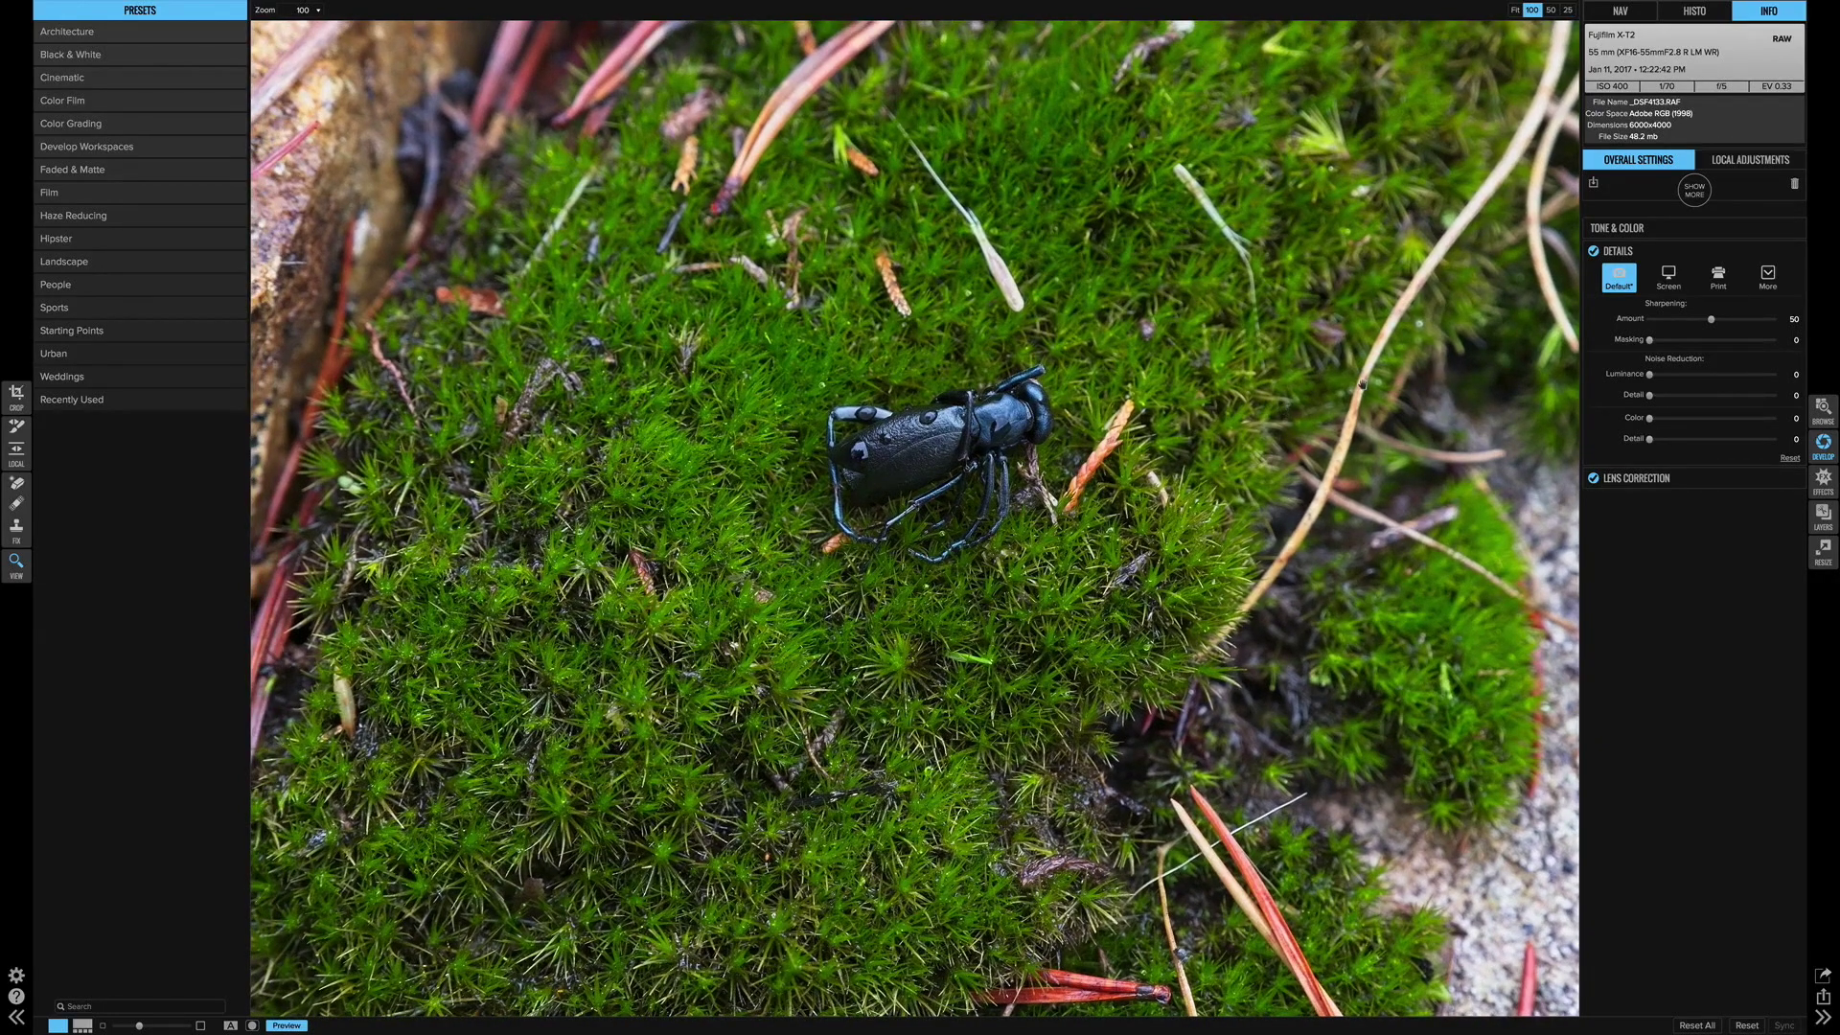
left_click_drag(1714, 322, 1778, 322)
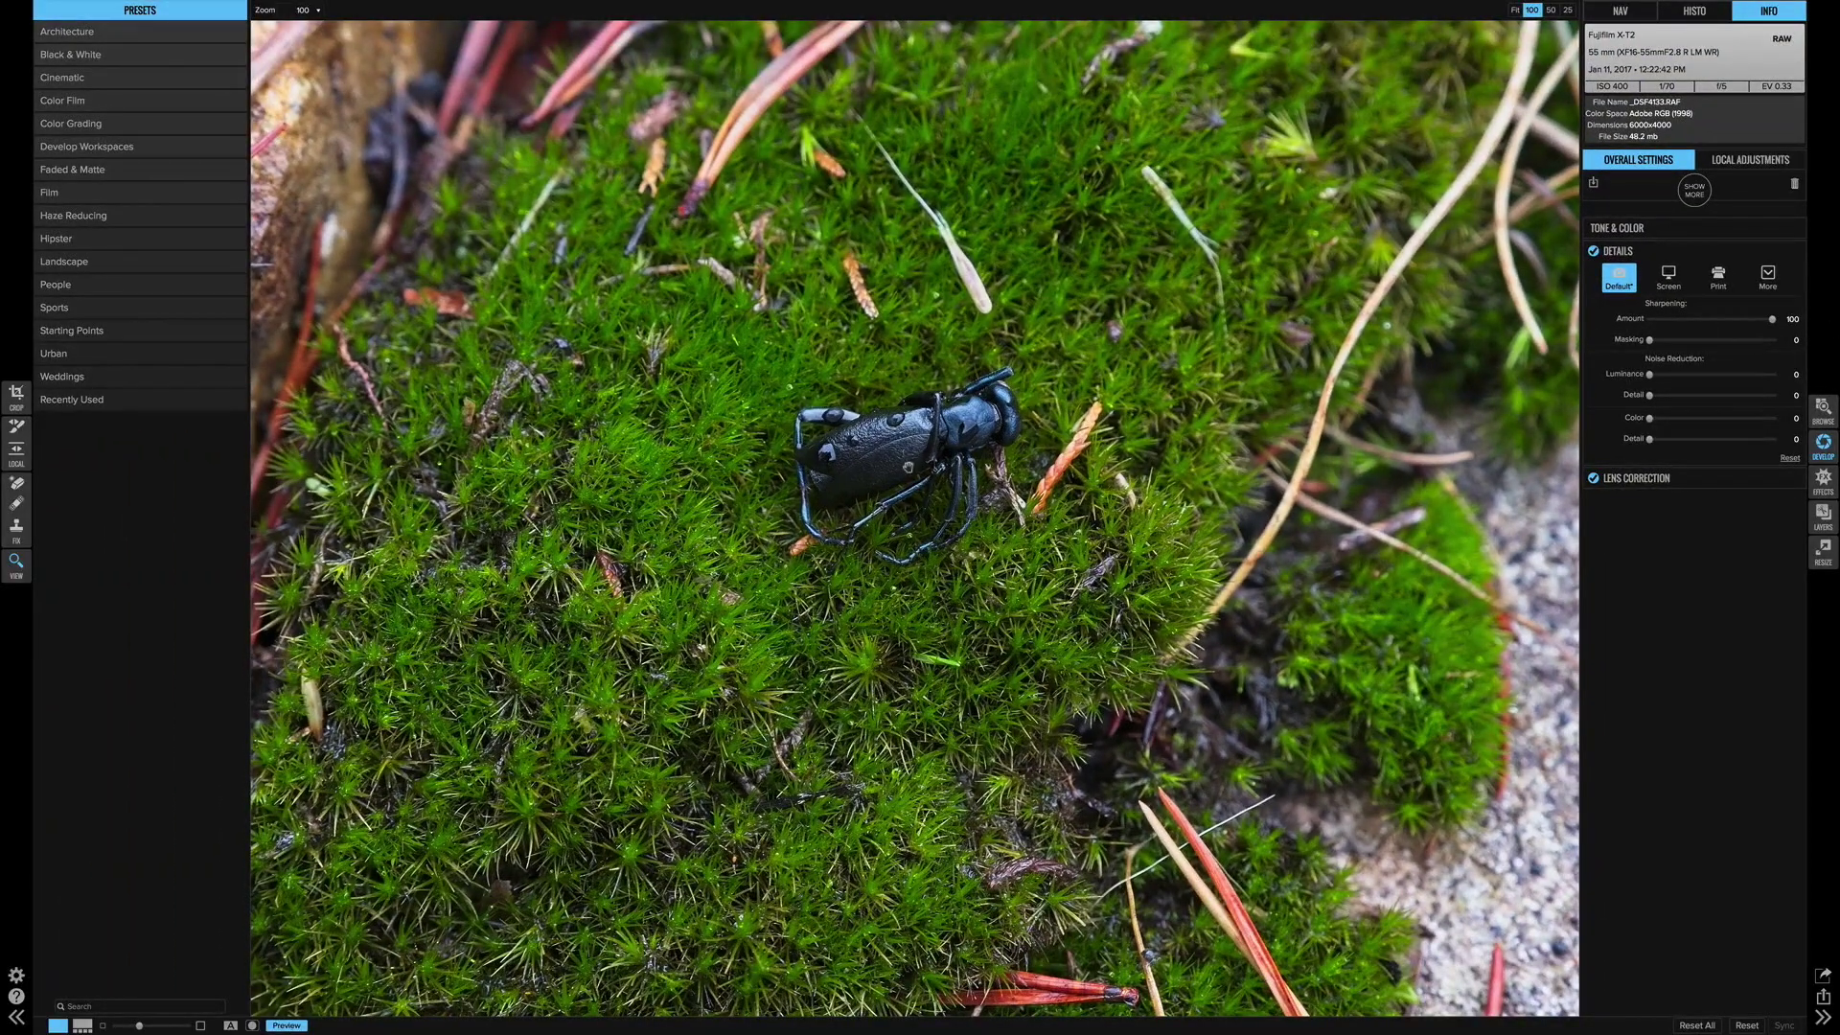
left_click(922, 452)
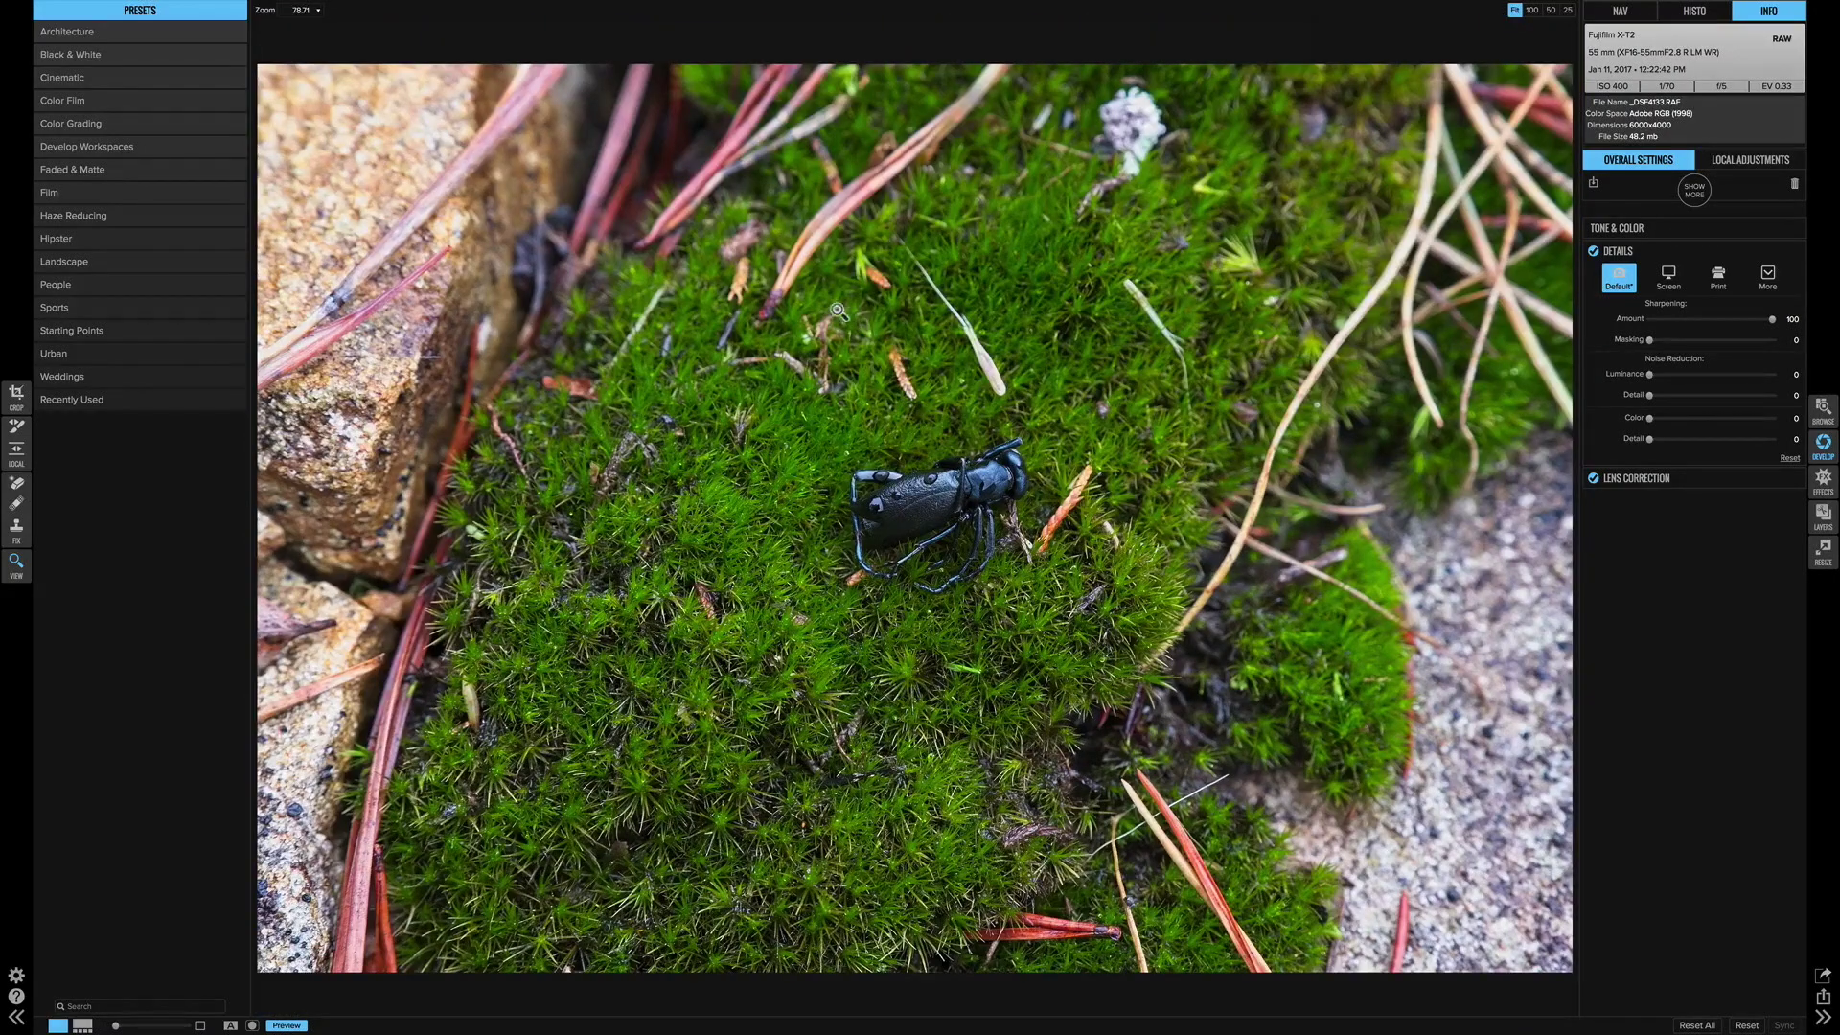
left_click(795, 260)
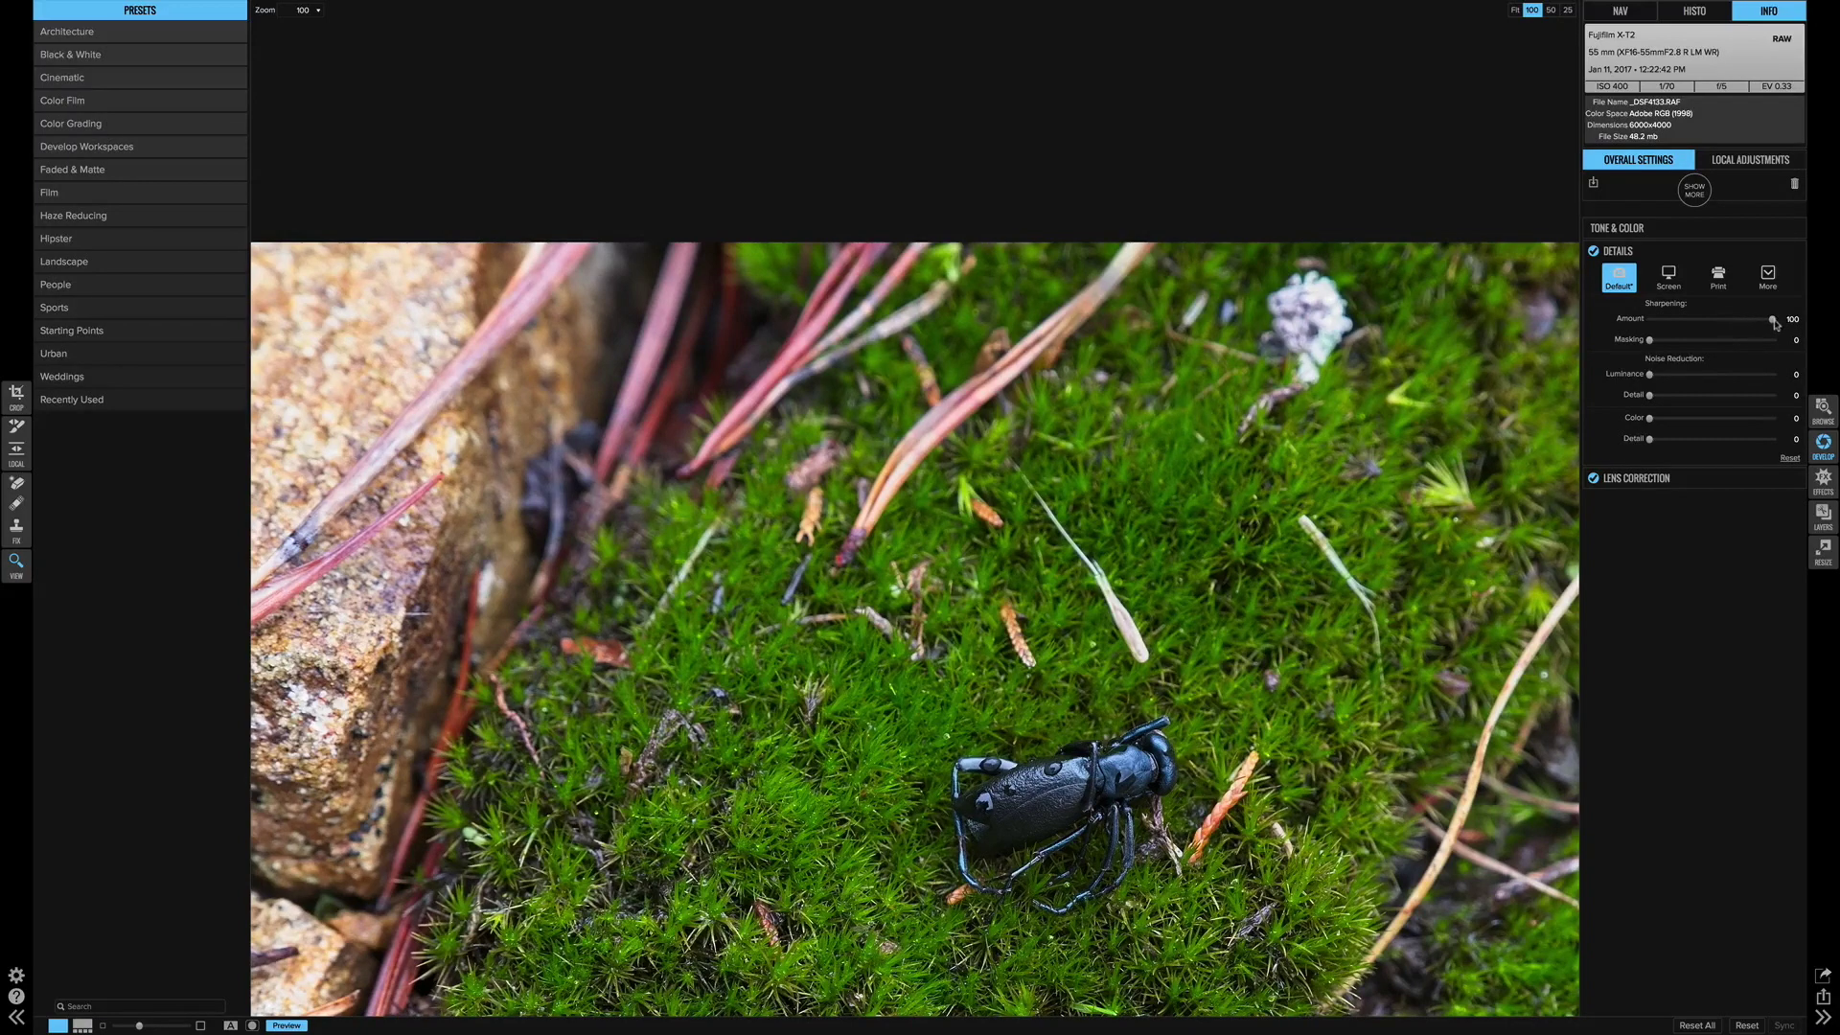
left_click_drag(1772, 321, 1567, 318)
left_click_drag(1650, 320, 1775, 320)
scroll(1040, 489, "down", 5)
scroll(1040, 489, "right", 3)
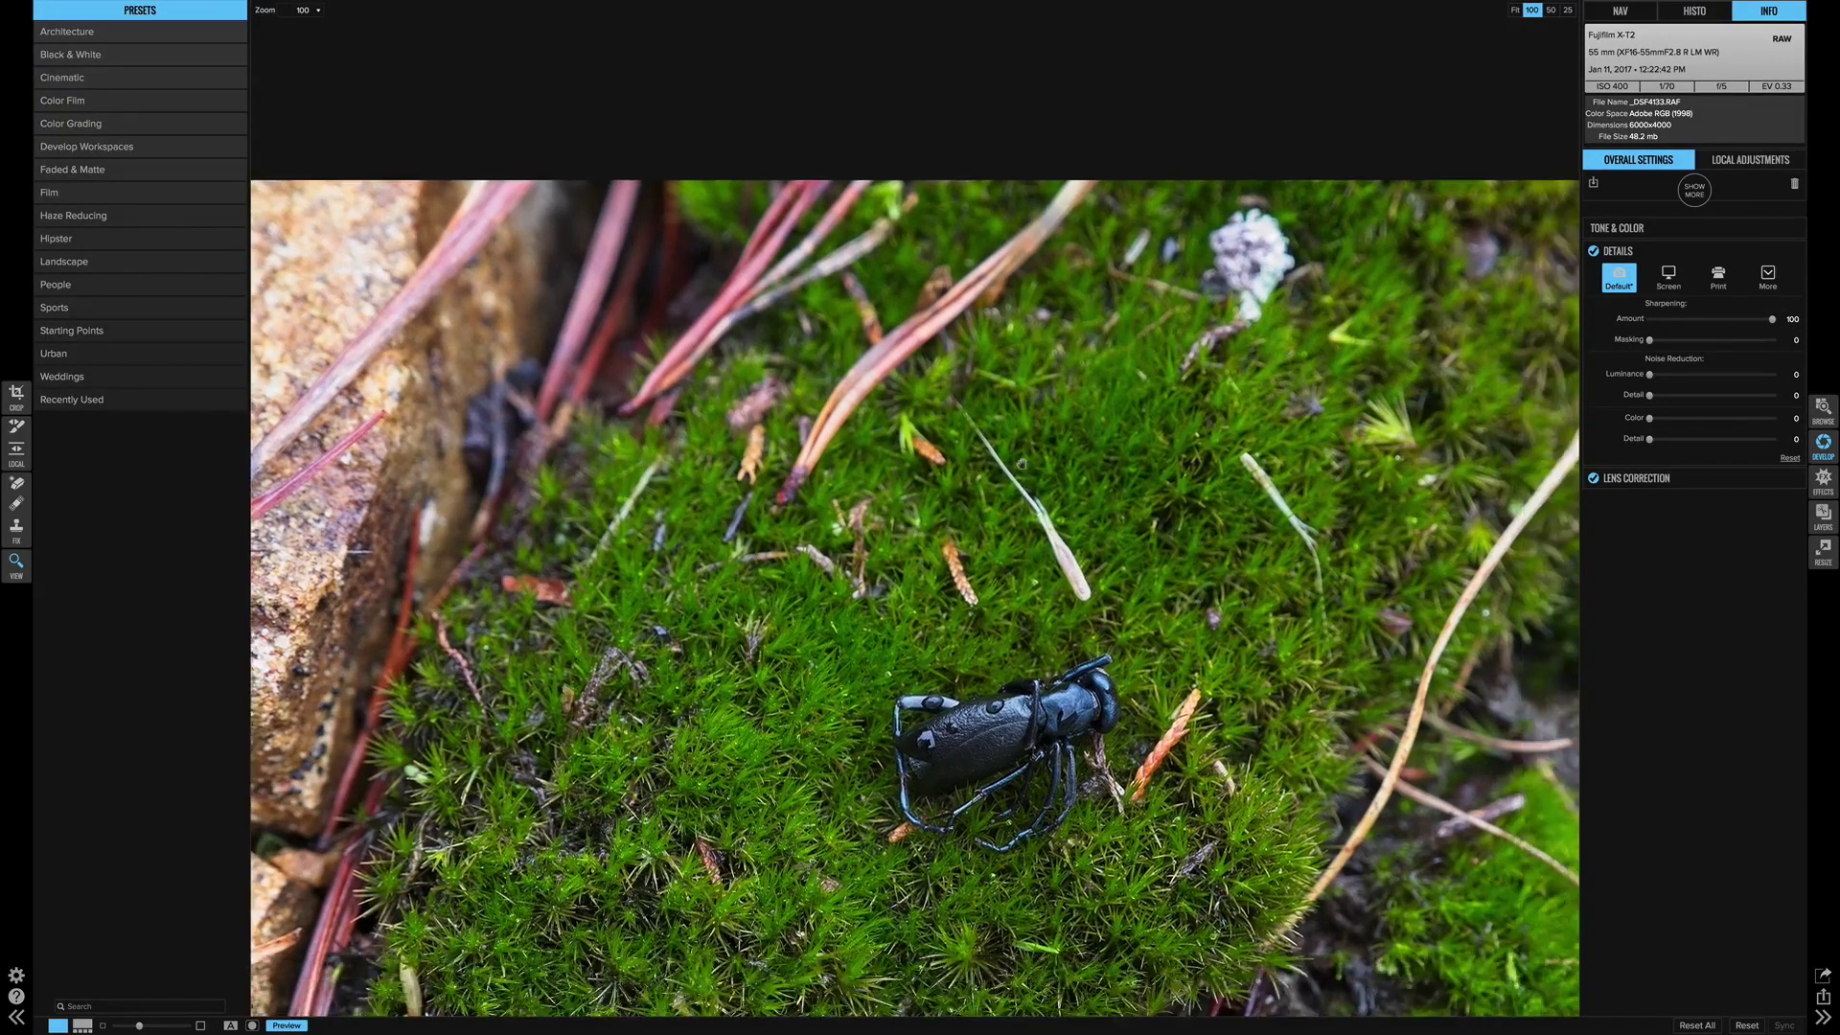
scroll(1029, 461, "down", 5)
scroll(1028, 461, "right", 2)
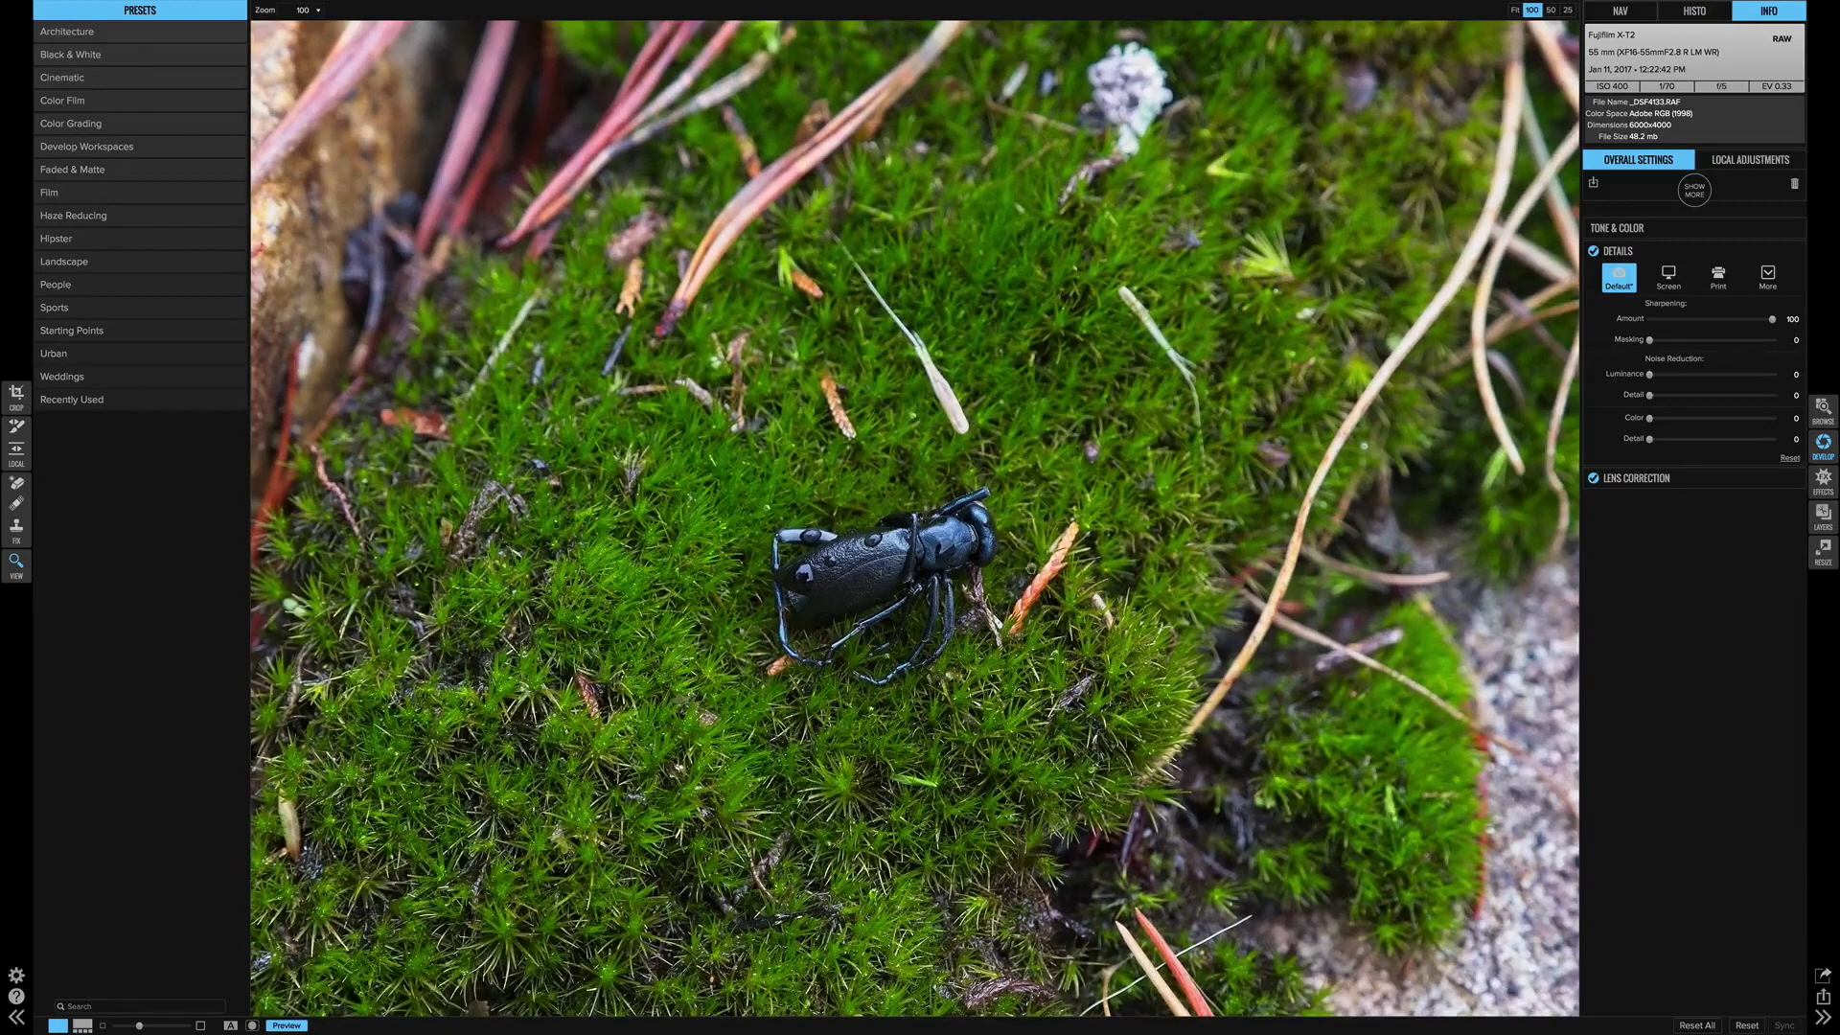
scroll(1028, 461, "down", 2)
scroll(1028, 461, "left", 3)
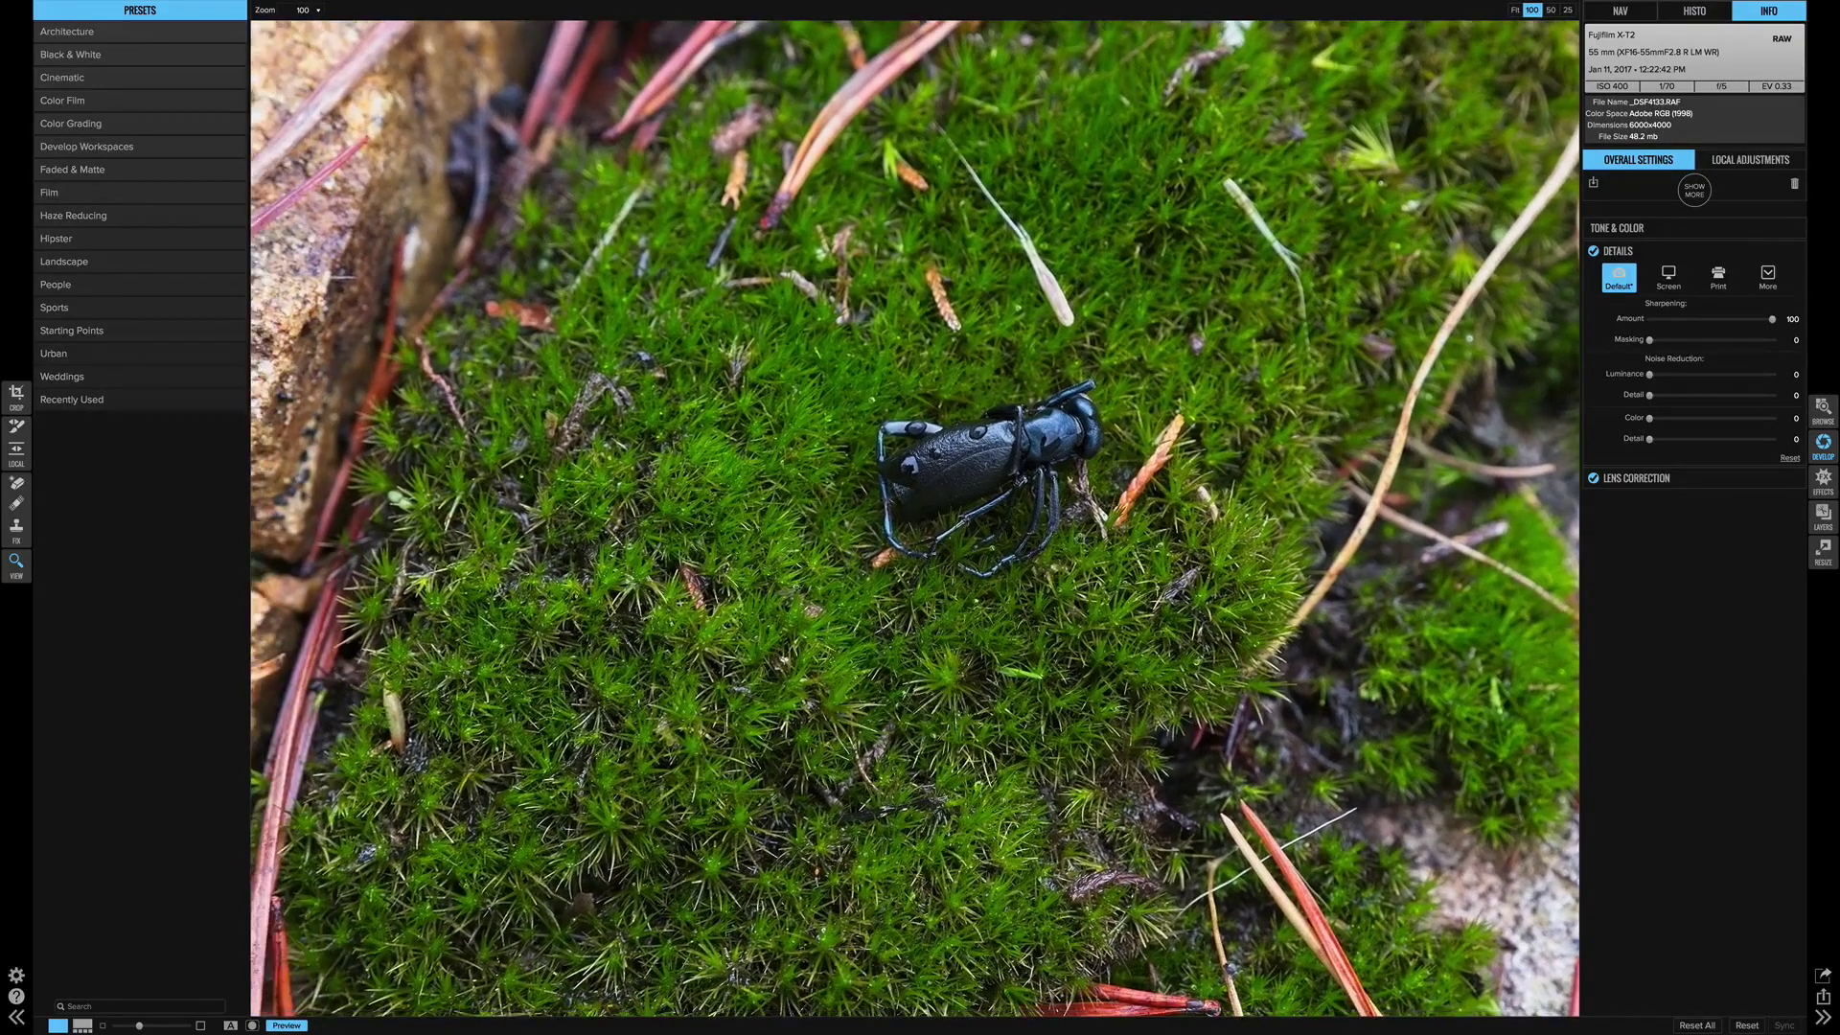
scroll(1028, 461, "down", 1)
scroll(1028, 461, "left", 2)
scroll(1028, 461, "down", 2)
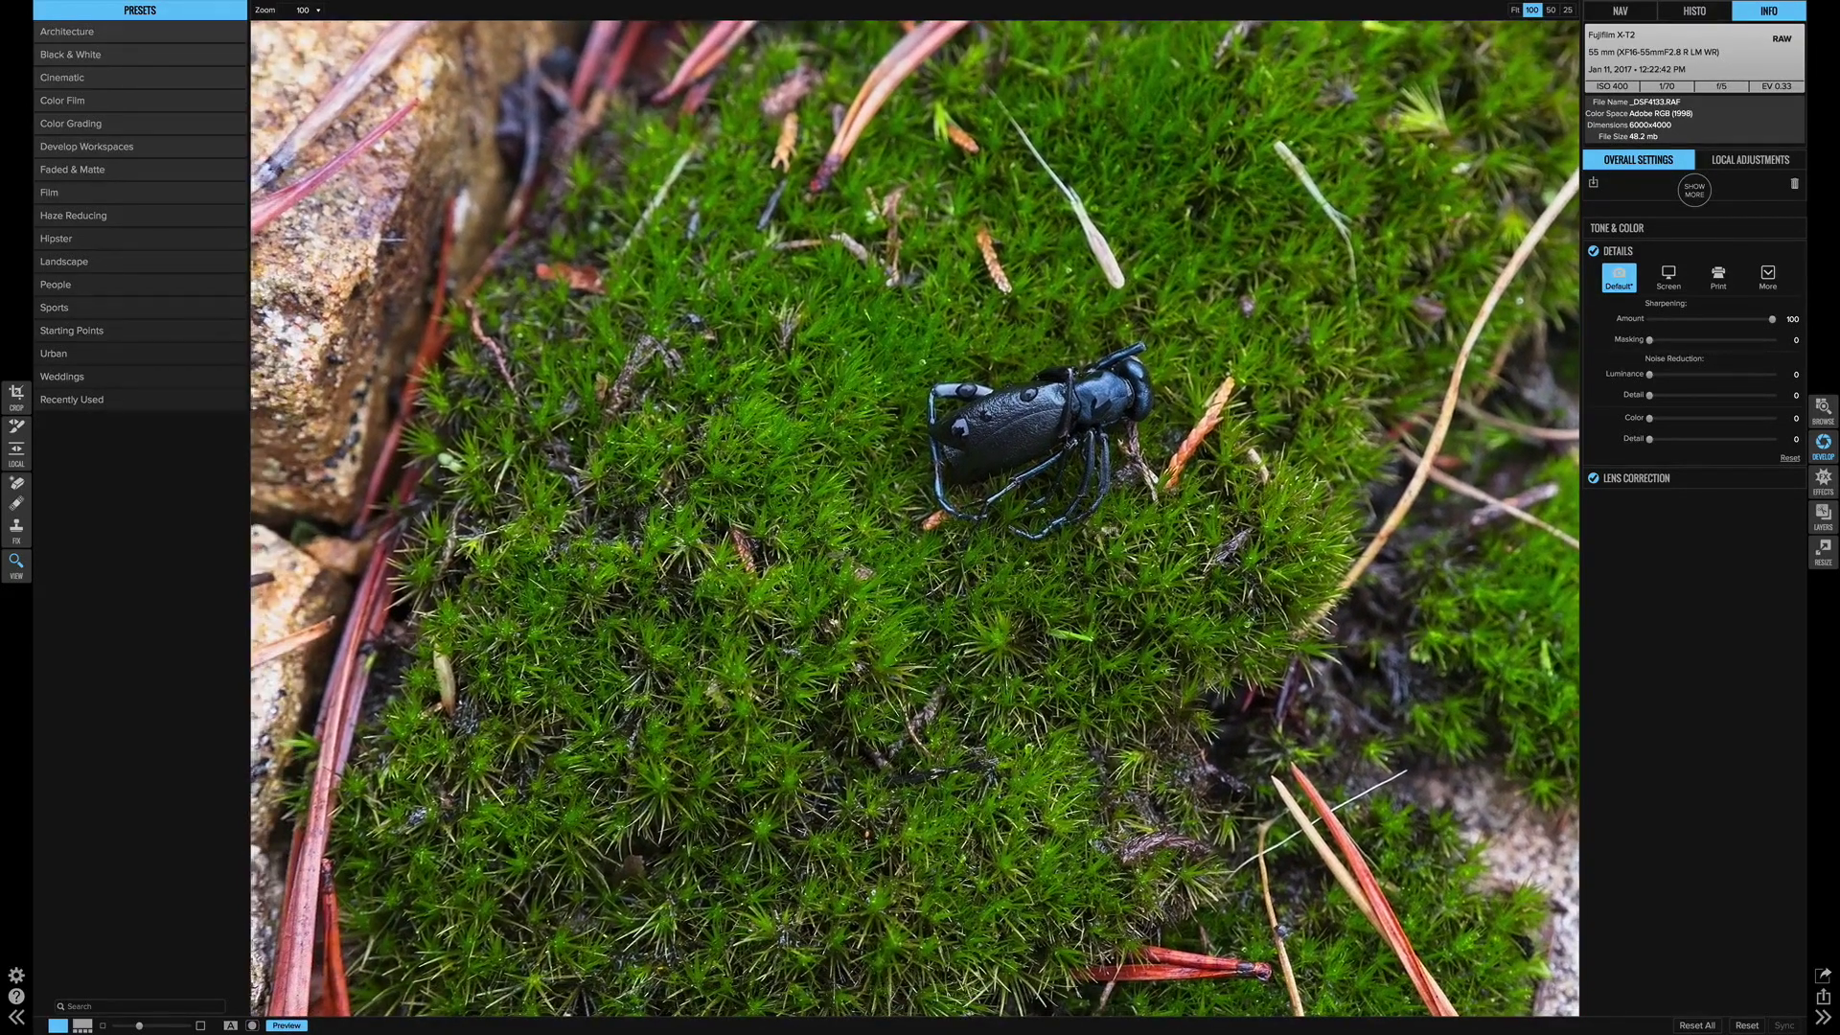
scroll(1028, 461, "left", 3)
scroll(1028, 461, "down", 2)
scroll(1028, 461, "right", 3)
scroll(1028, 461, "up", 5)
scroll(1028, 461, "right", 4)
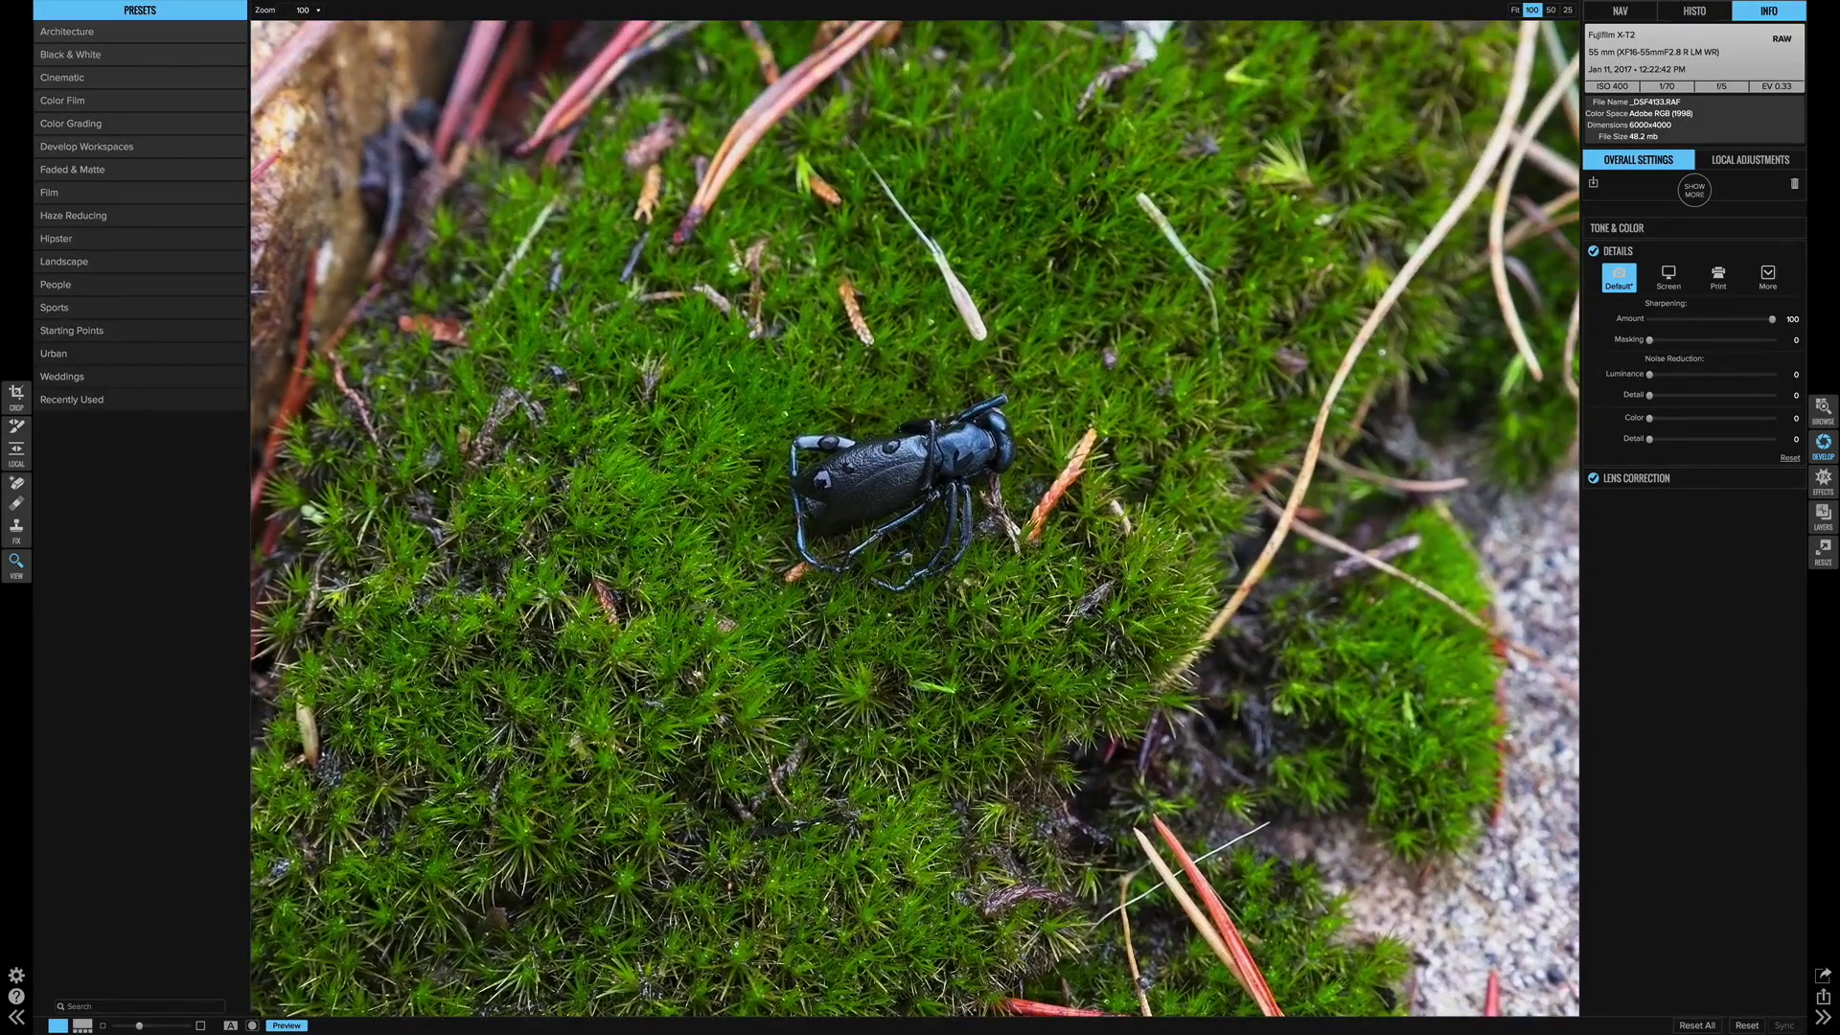
scroll(904, 506, "up", 1)
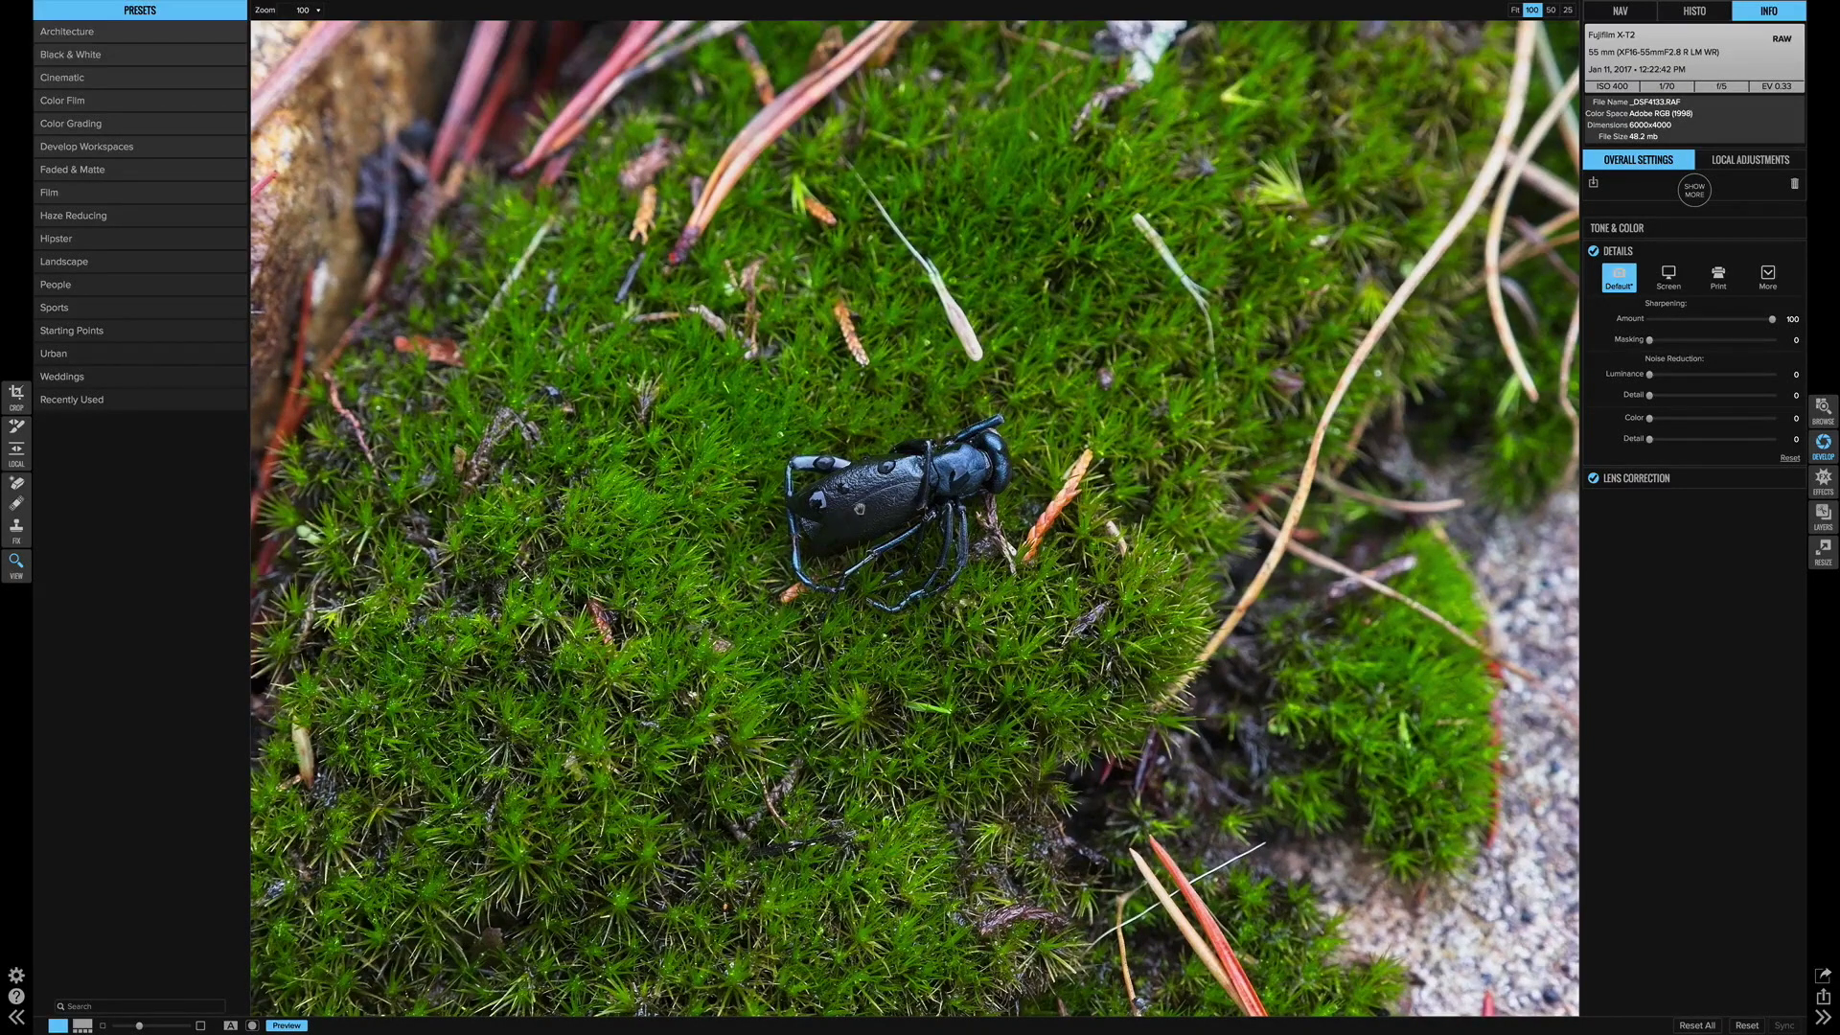
left_click_drag(895, 491, 875, 489)
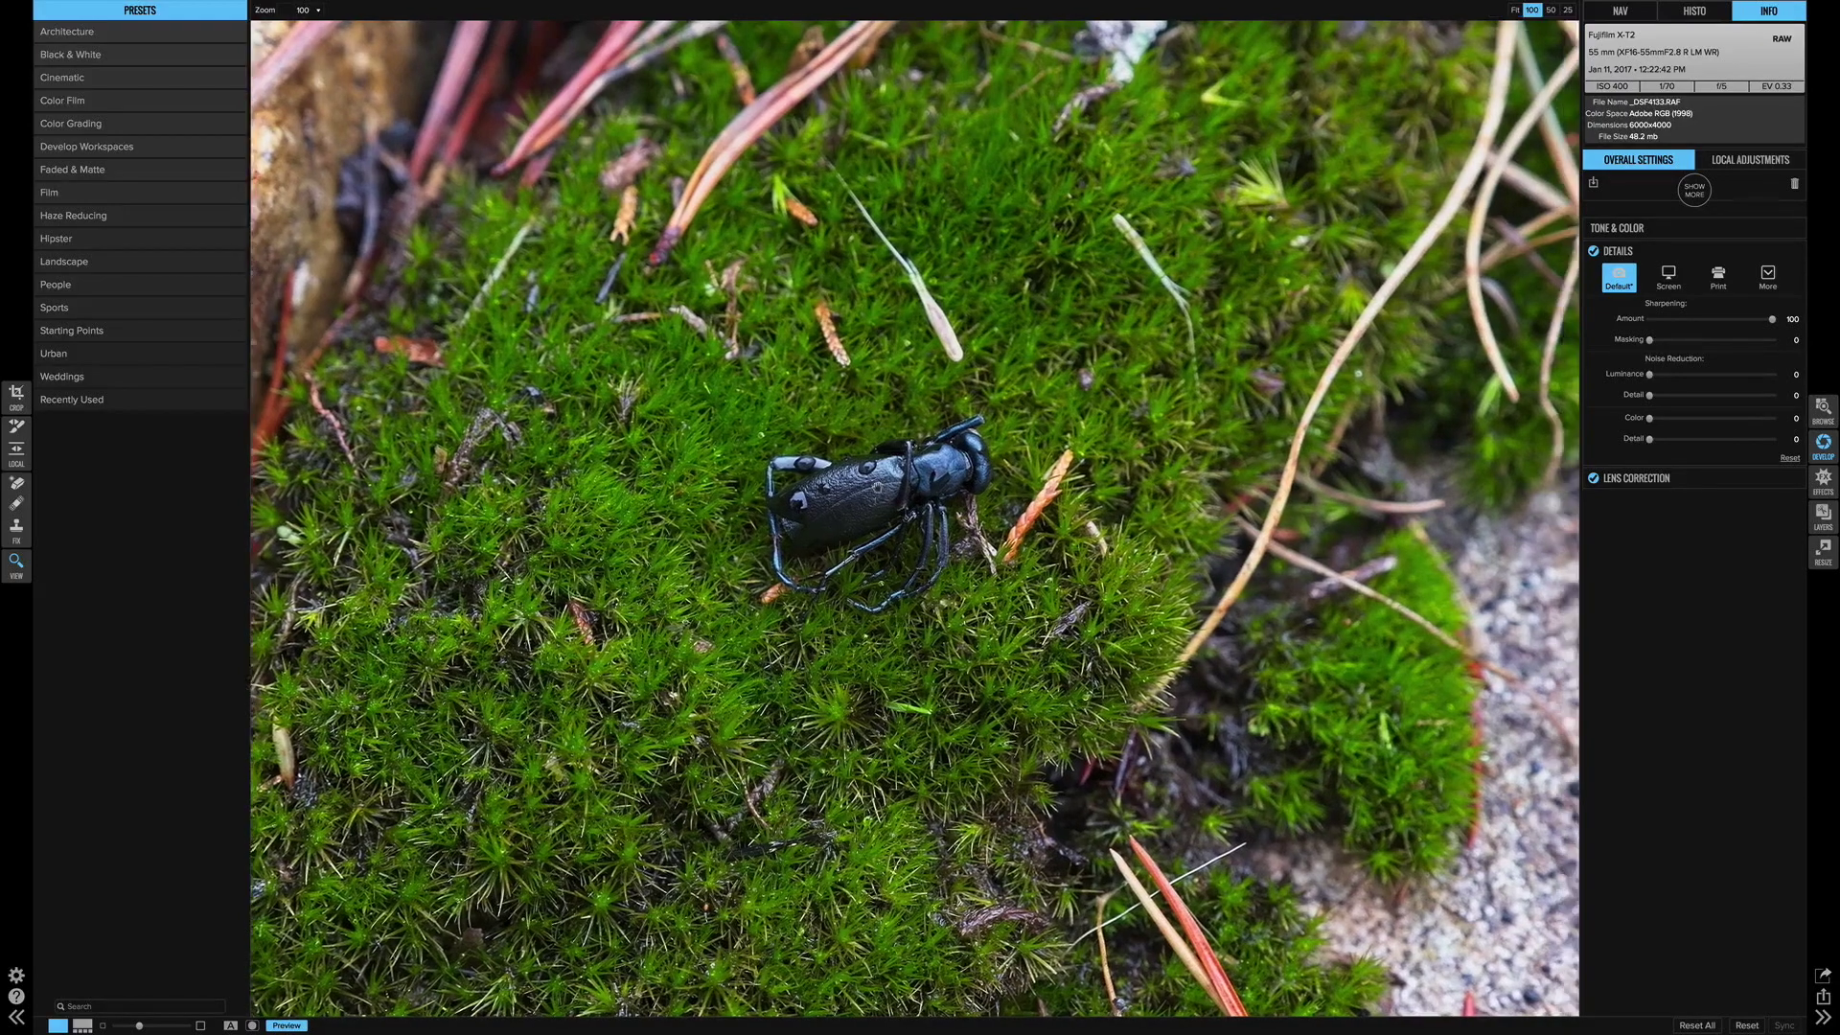
- Fit the whole photo in view and set Sharpening Masking to 6, previewing the edge mask
left_click(831, 492)
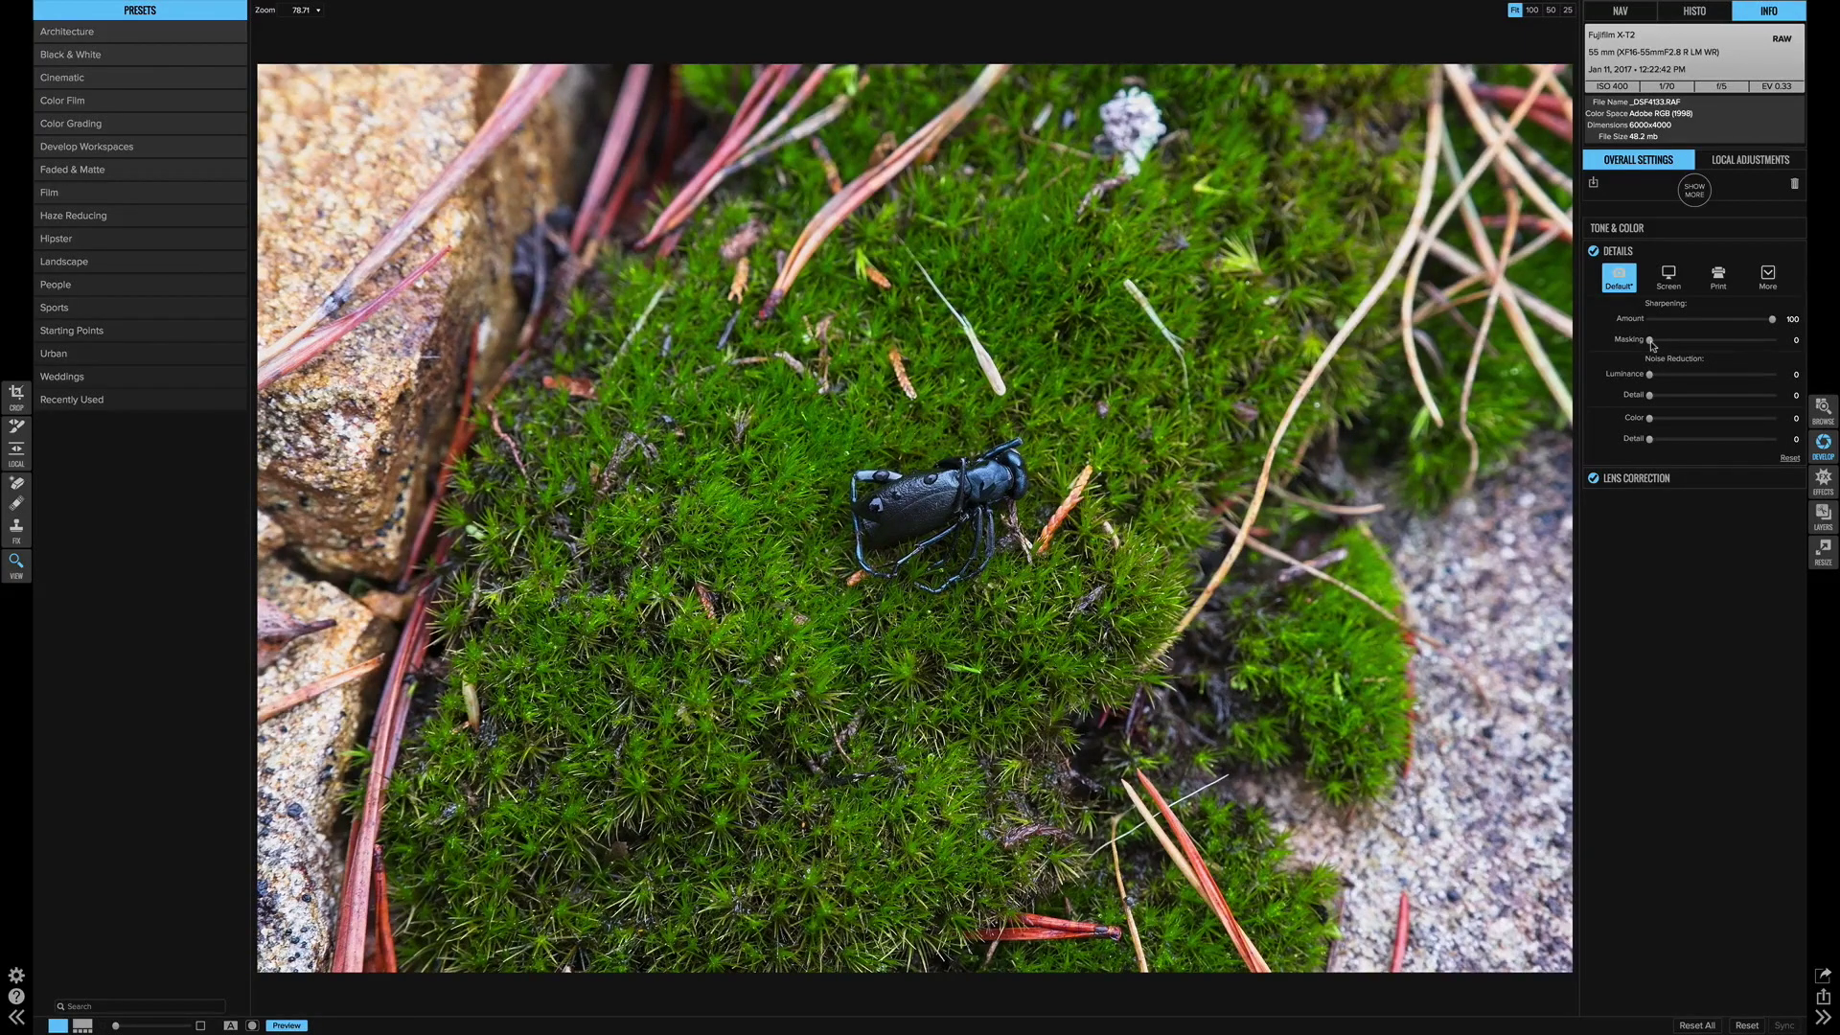
left_click_drag(1650, 343, 1659, 343)
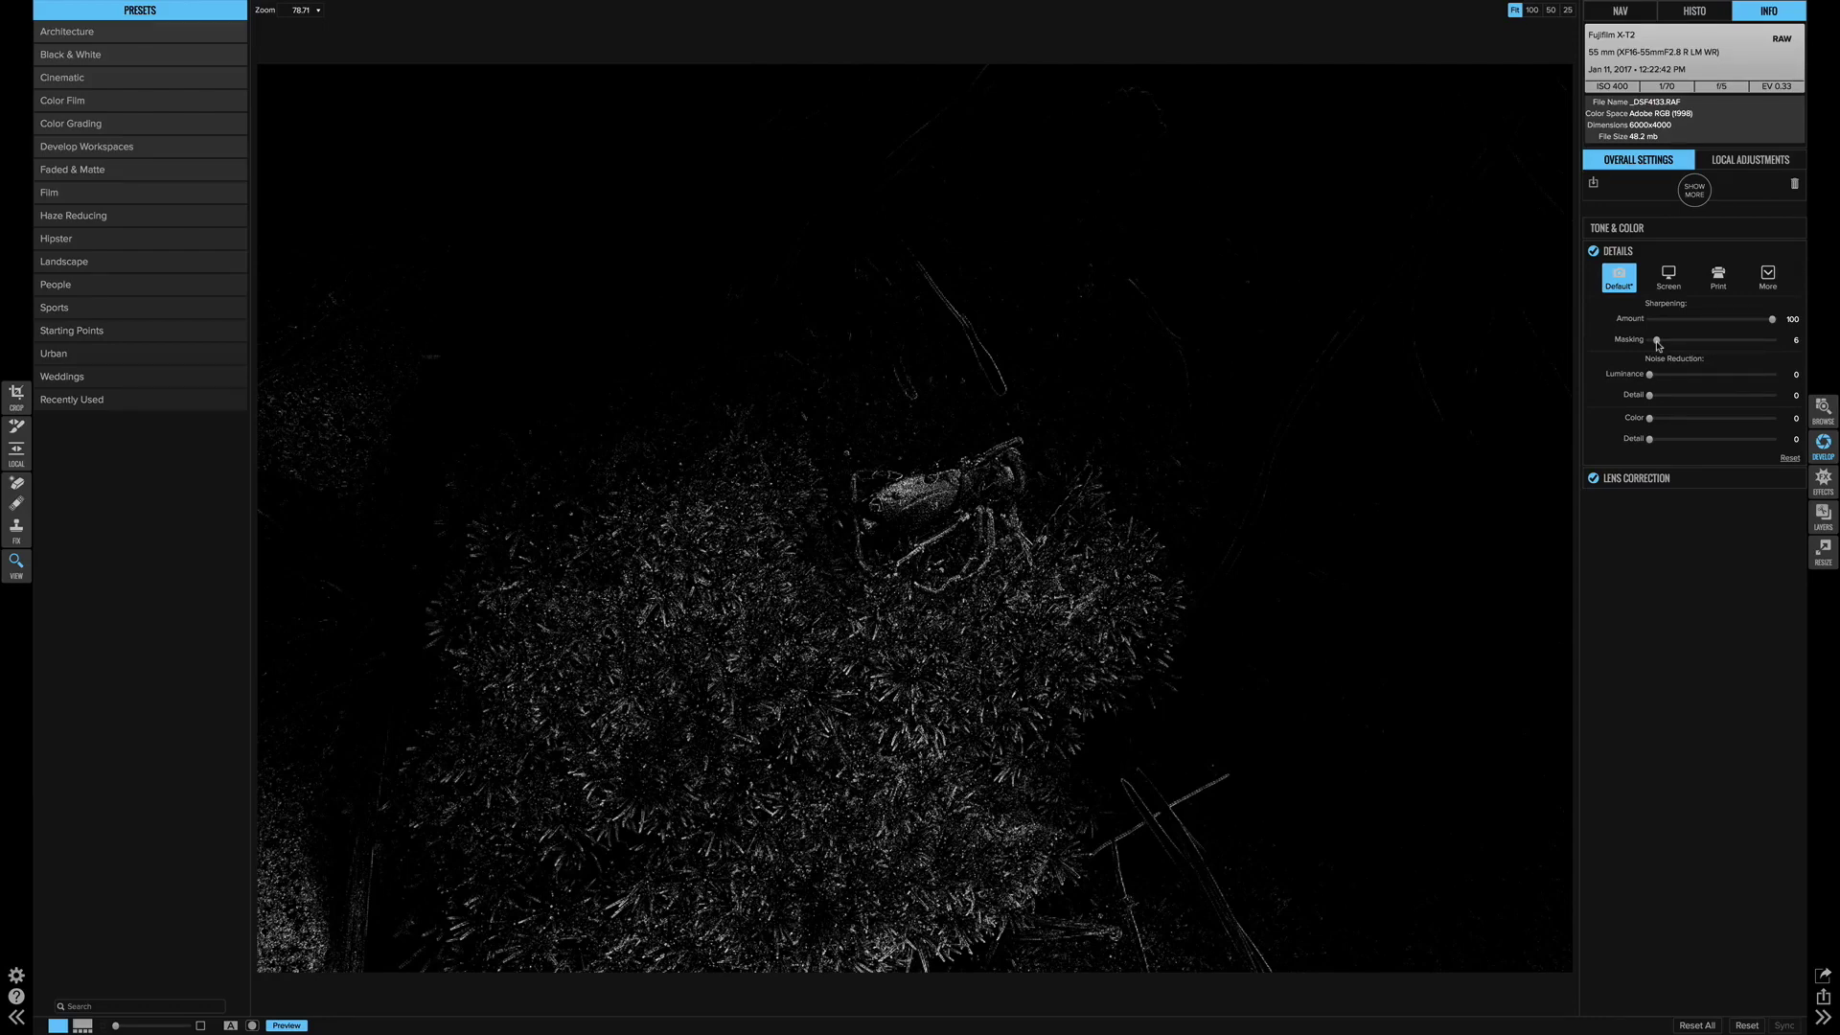
left_click_drag(1657, 343, 1657, 343)
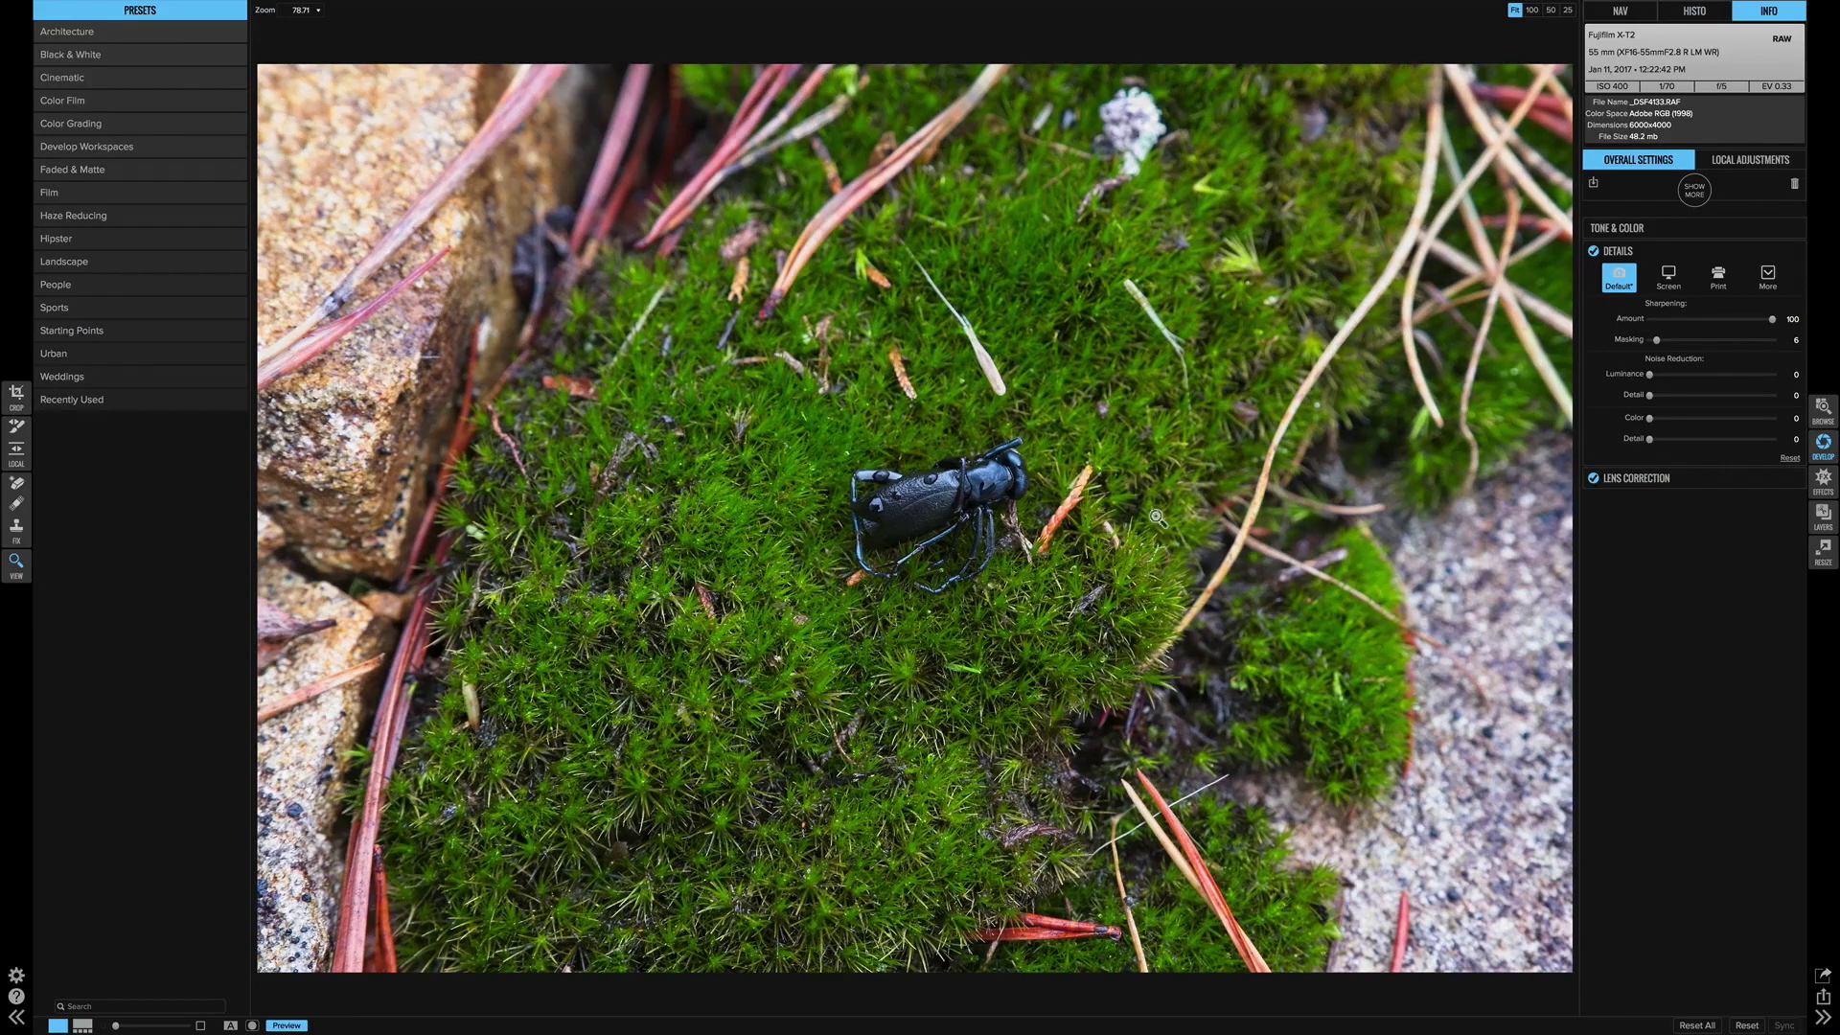
left_click(943, 504)
left_click_drag(943, 504, 926, 470)
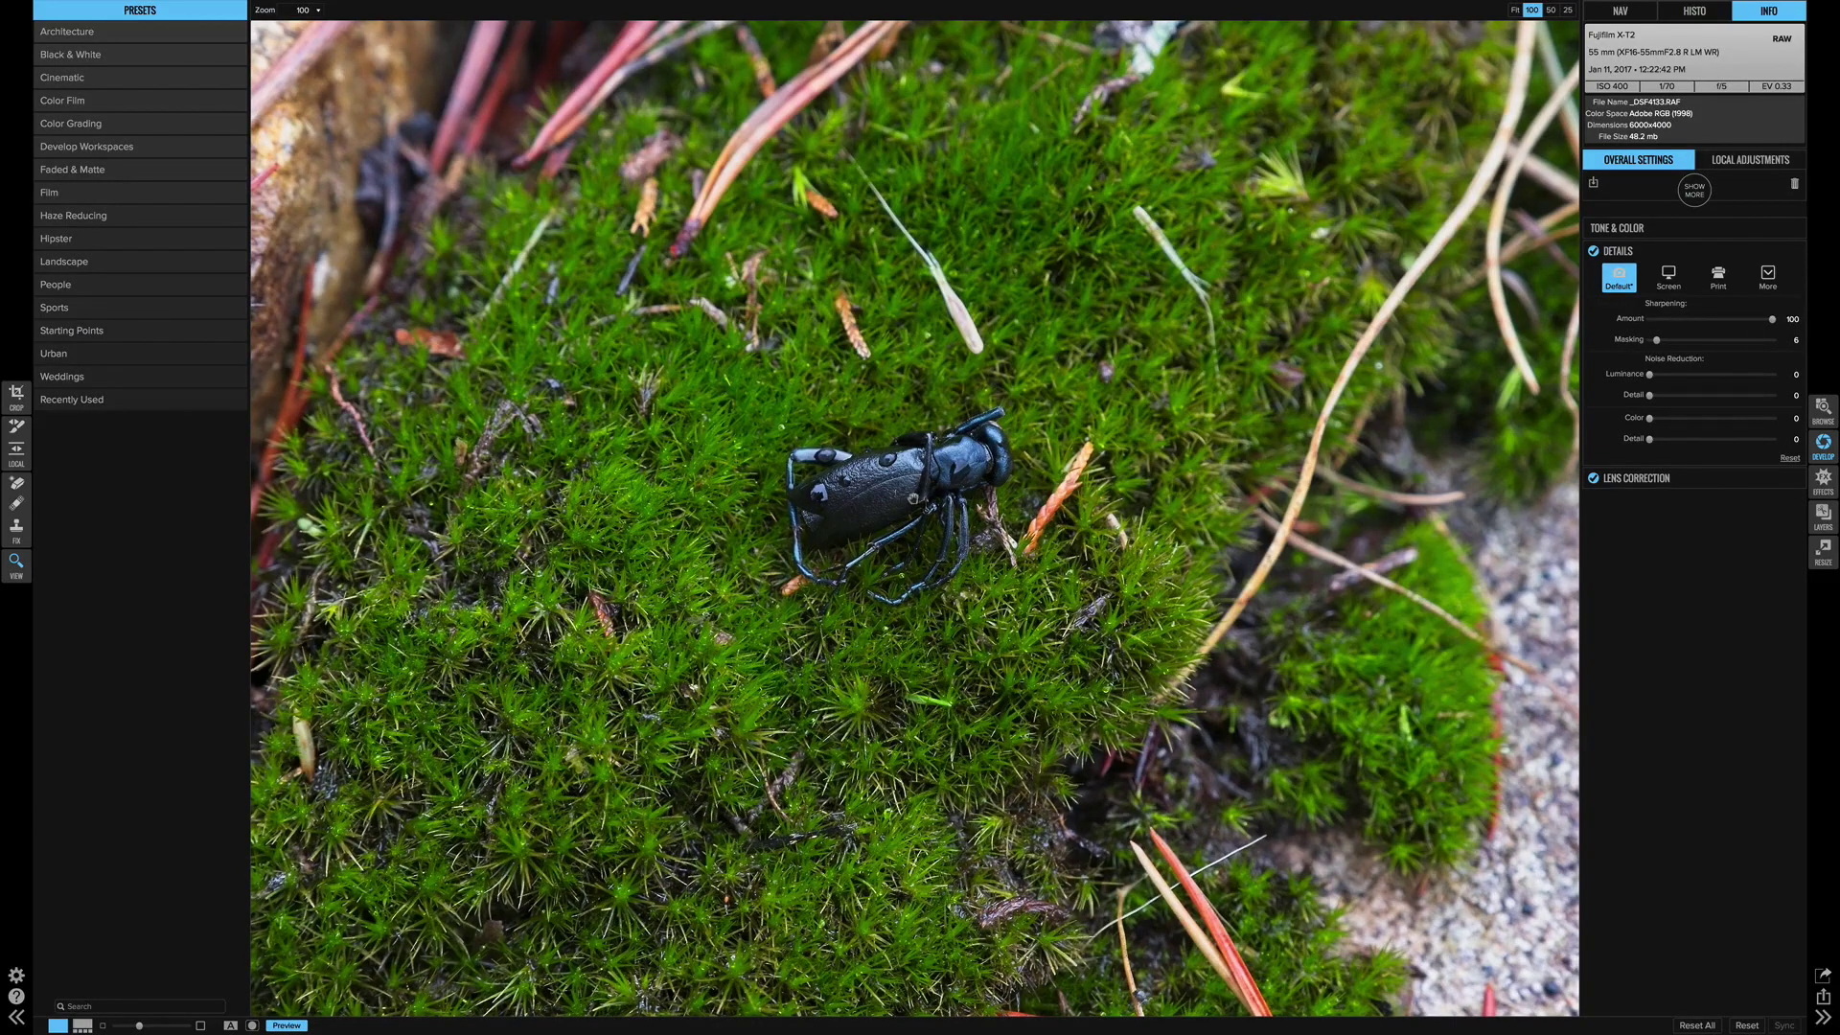
left_click_drag(912, 498, 916, 455)
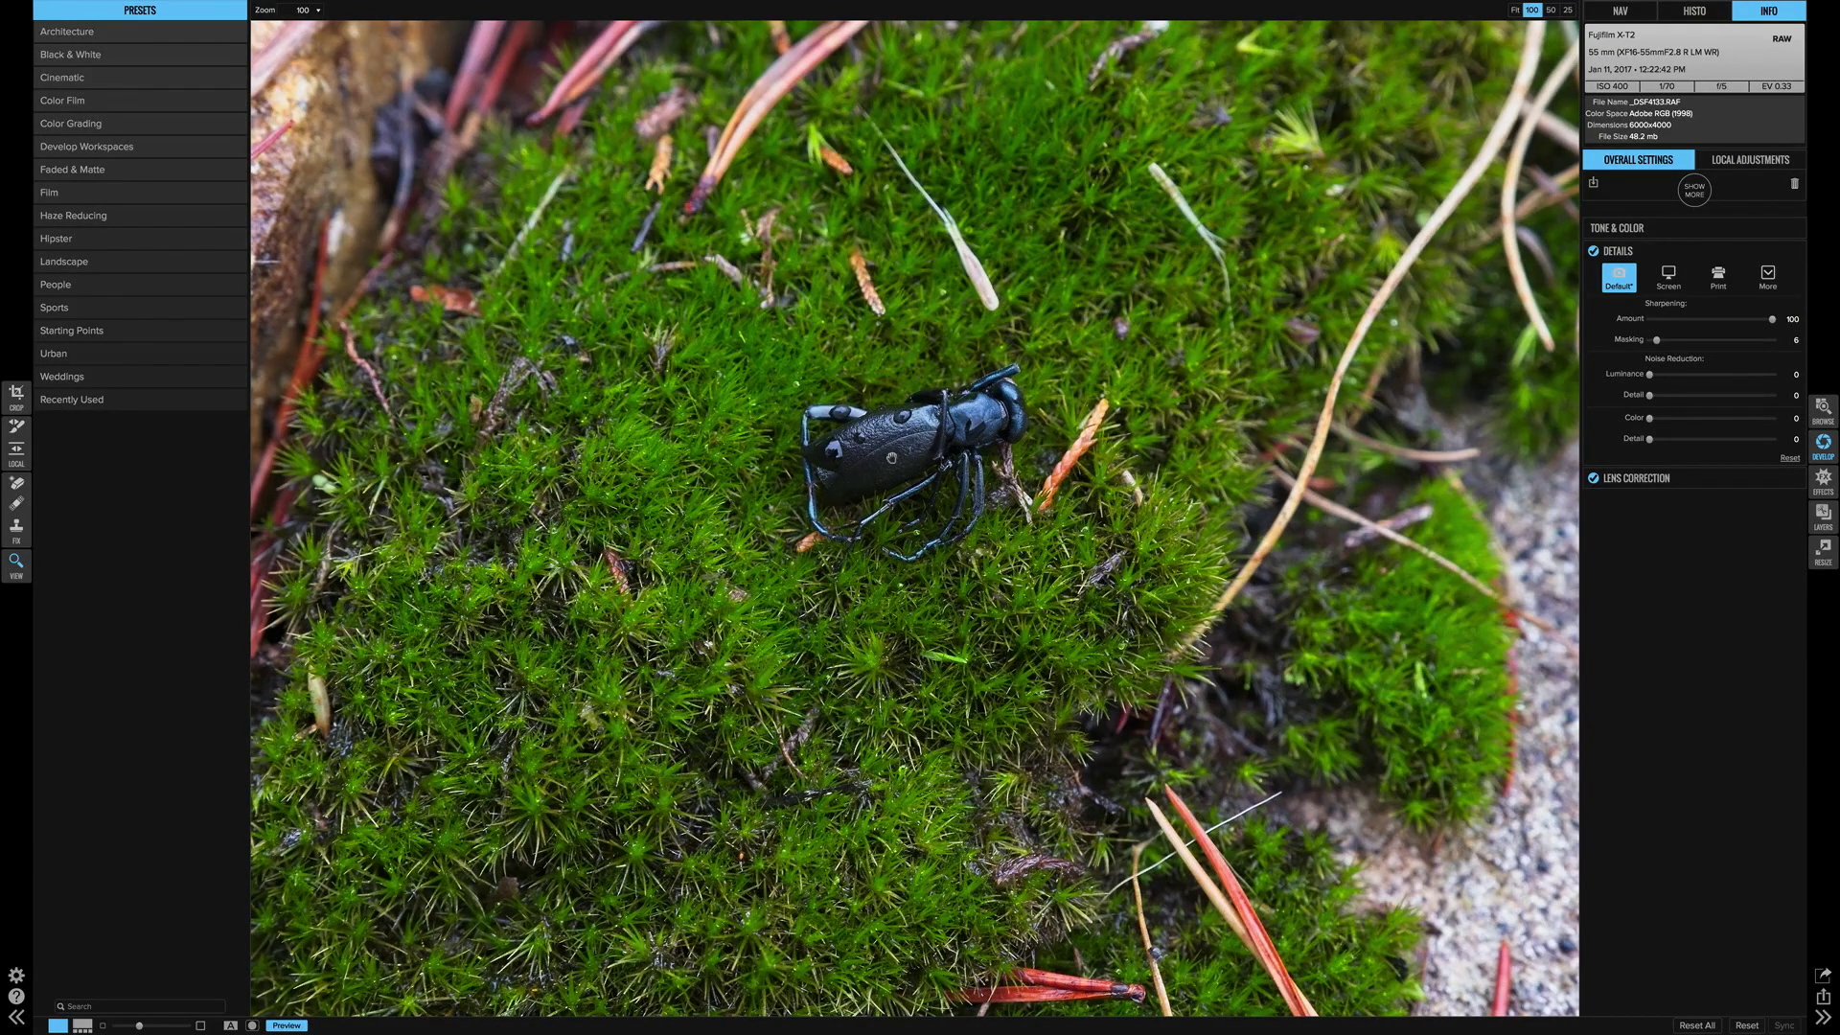
key("ctrl+0")
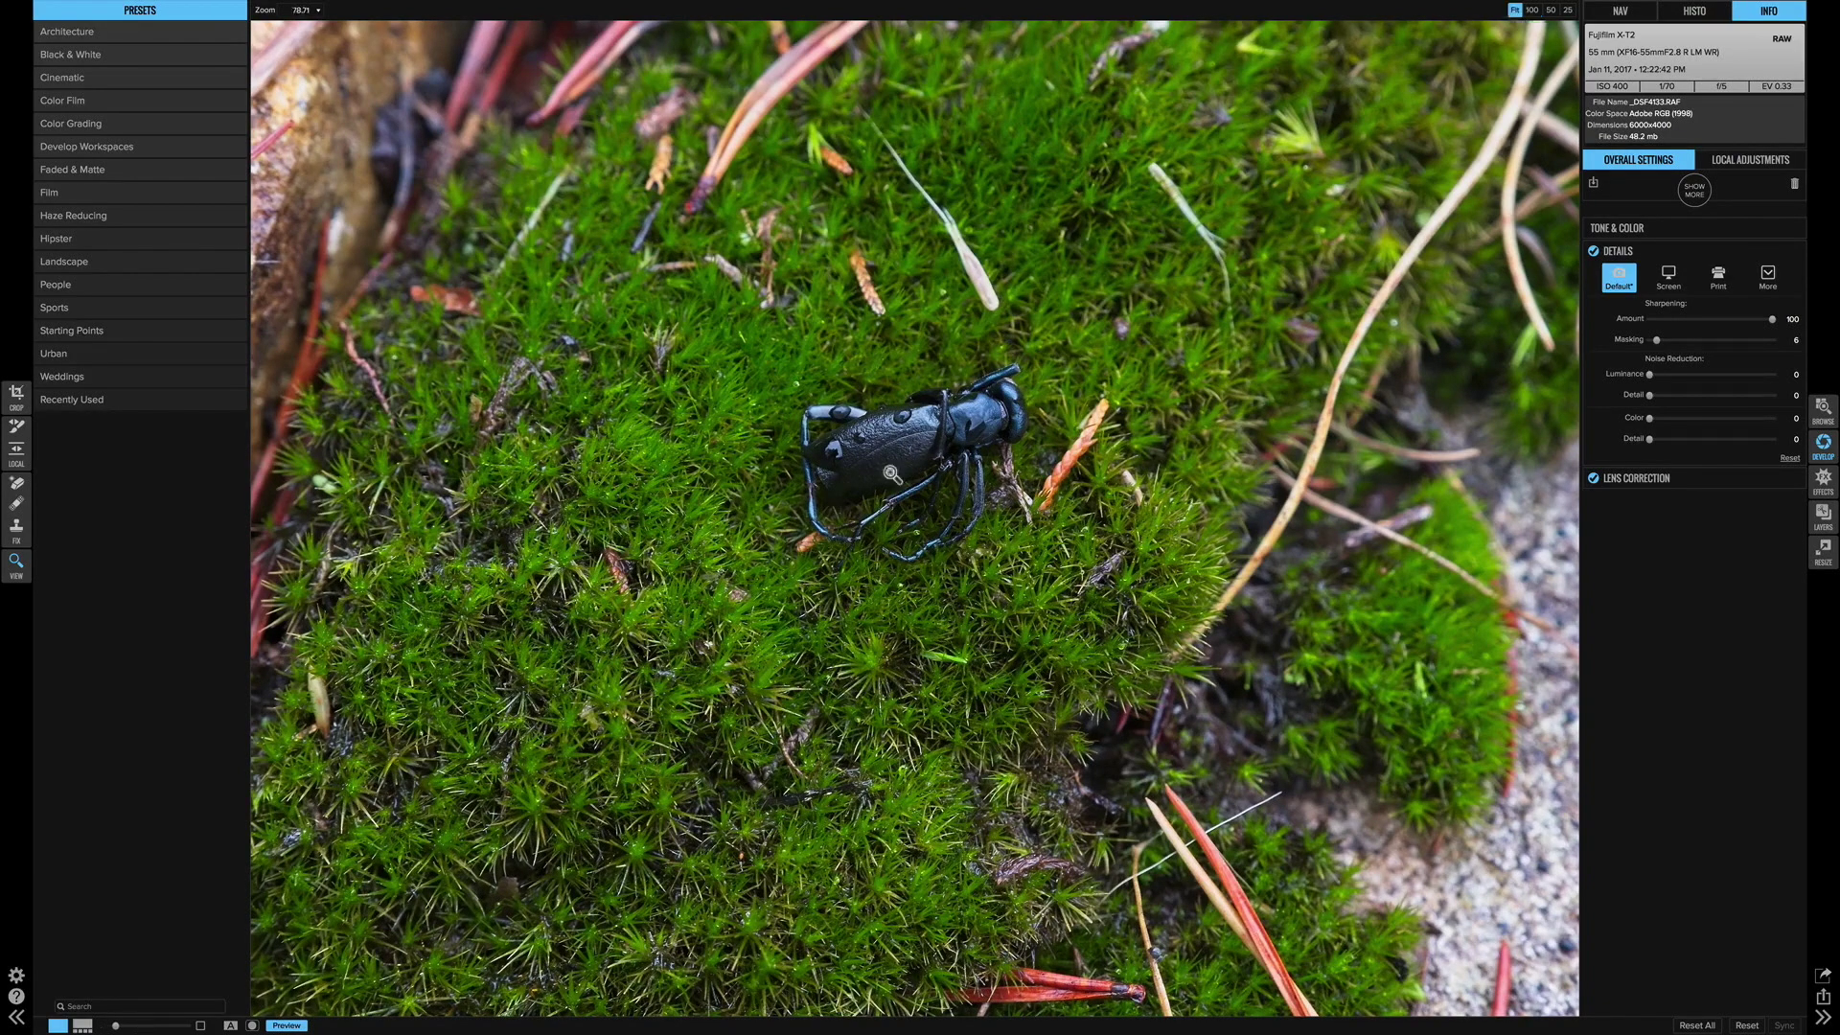